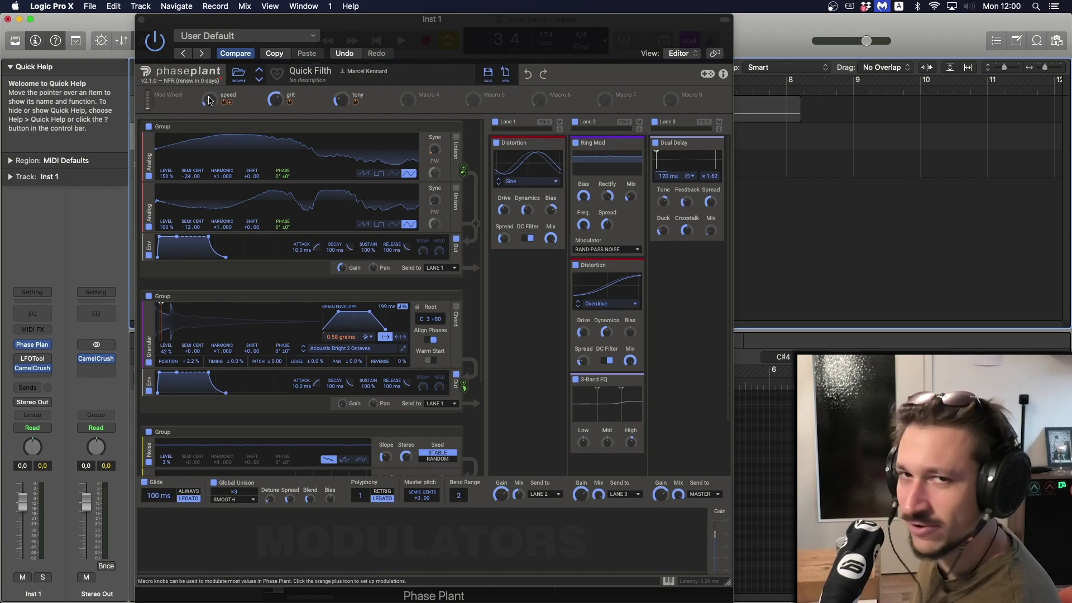
# Sweep the speed, grit and tony macros during playback to audition how each one shapes the sound.
pyautogui.click(209, 100)
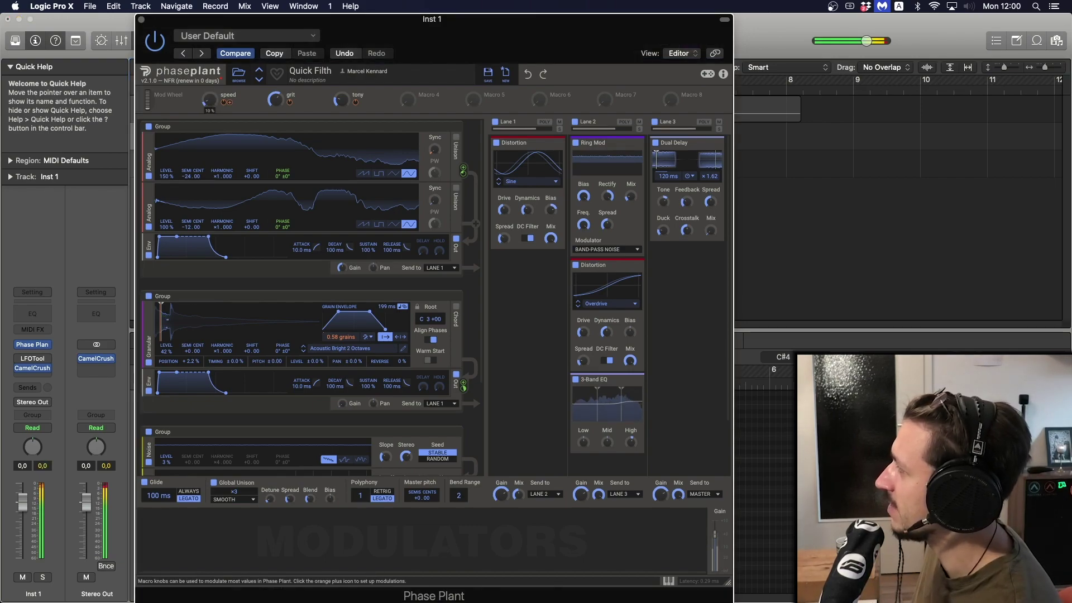
pyautogui.moveTo(210, 100); pyautogui.dragTo(209, 82)
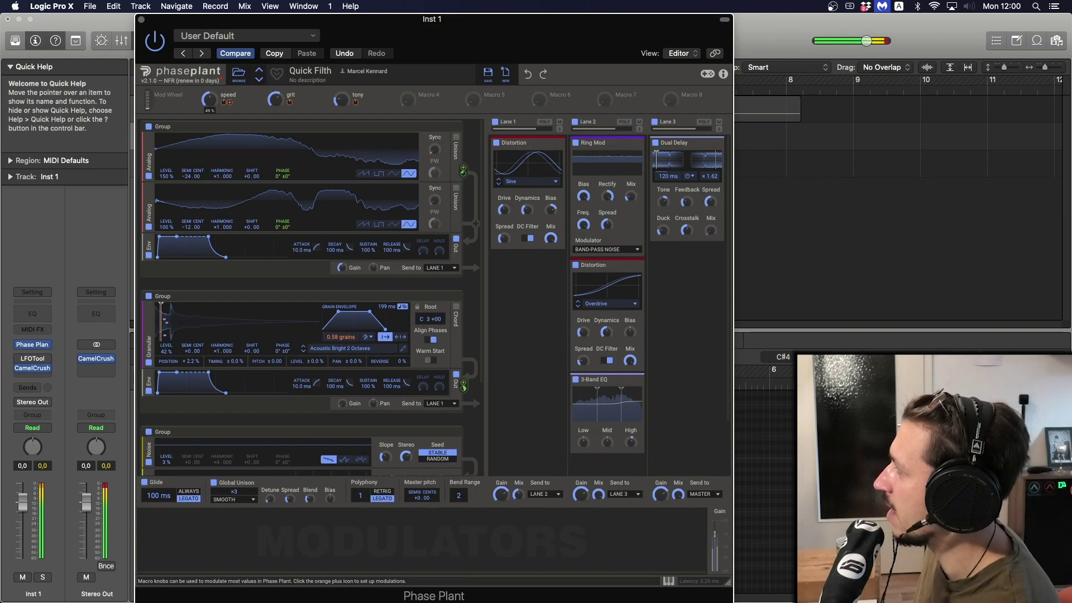
pyautogui.click(275, 99)
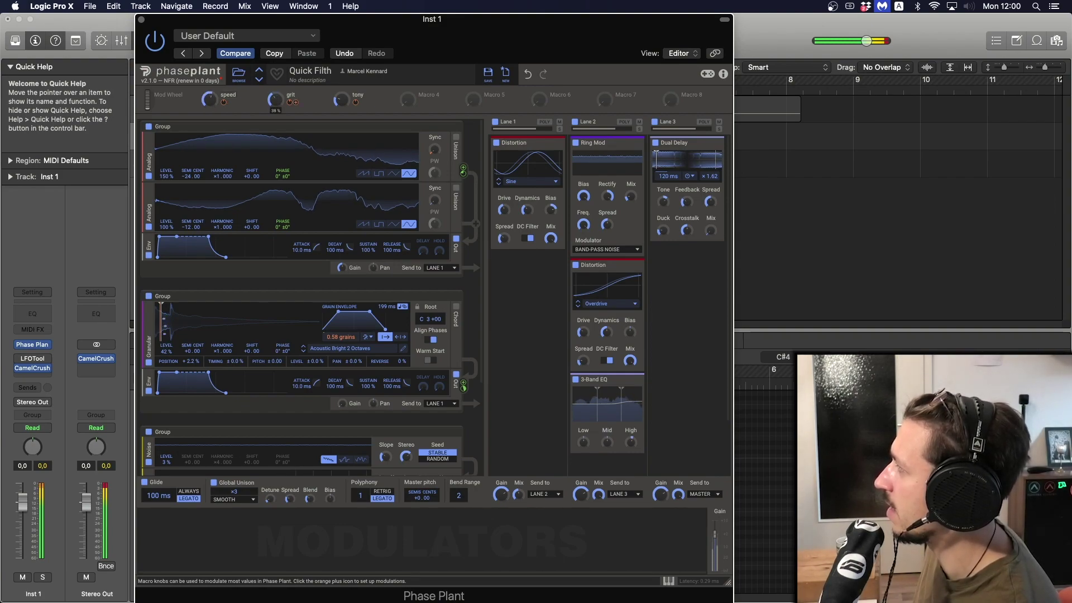
pyautogui.moveTo(275, 100); pyautogui.dragTo(275, 100)
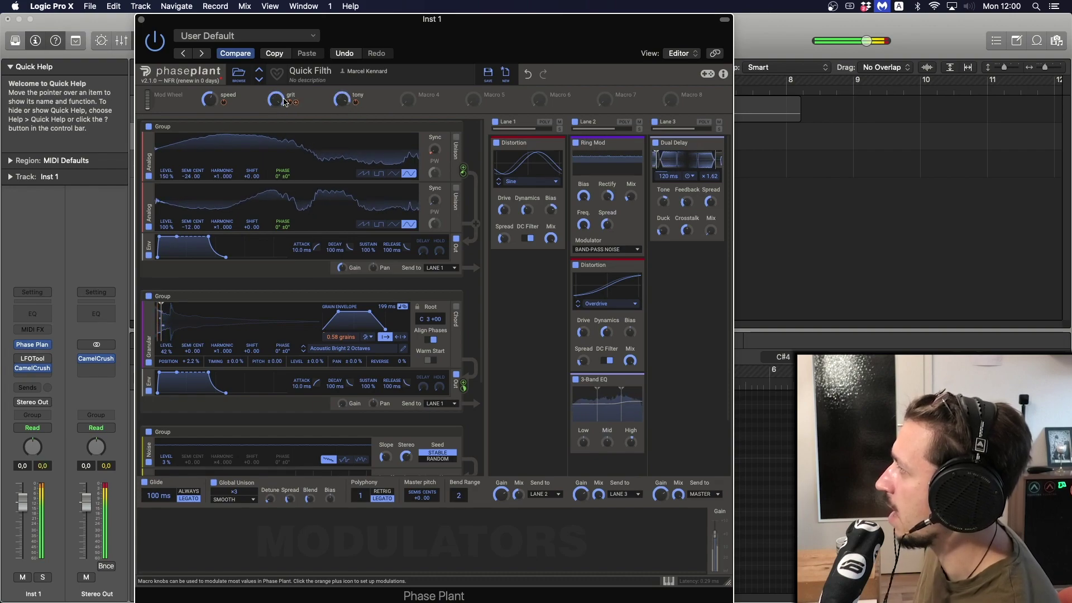
pyautogui.moveTo(210, 100)
pyautogui.mouseDown()
pyautogui.moveTo(209, 89)
pyautogui.moveTo(210, 106)
pyautogui.mouseUp()
pyautogui.moveTo(276, 99); pyautogui.dragTo(276, 92)
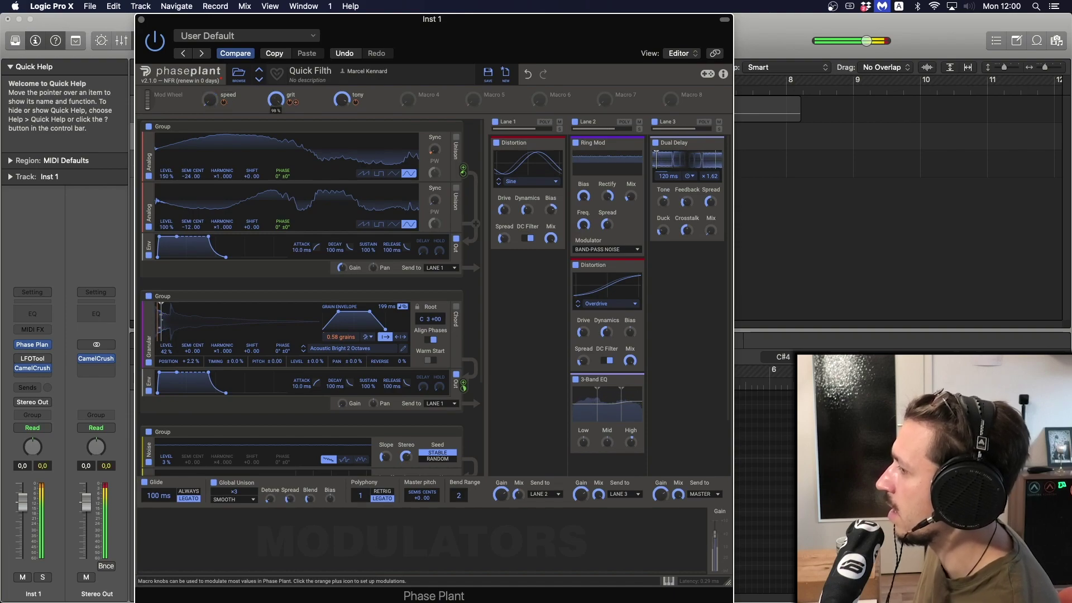
pyautogui.moveTo(341, 99); pyautogui.dragTo(341, 102)
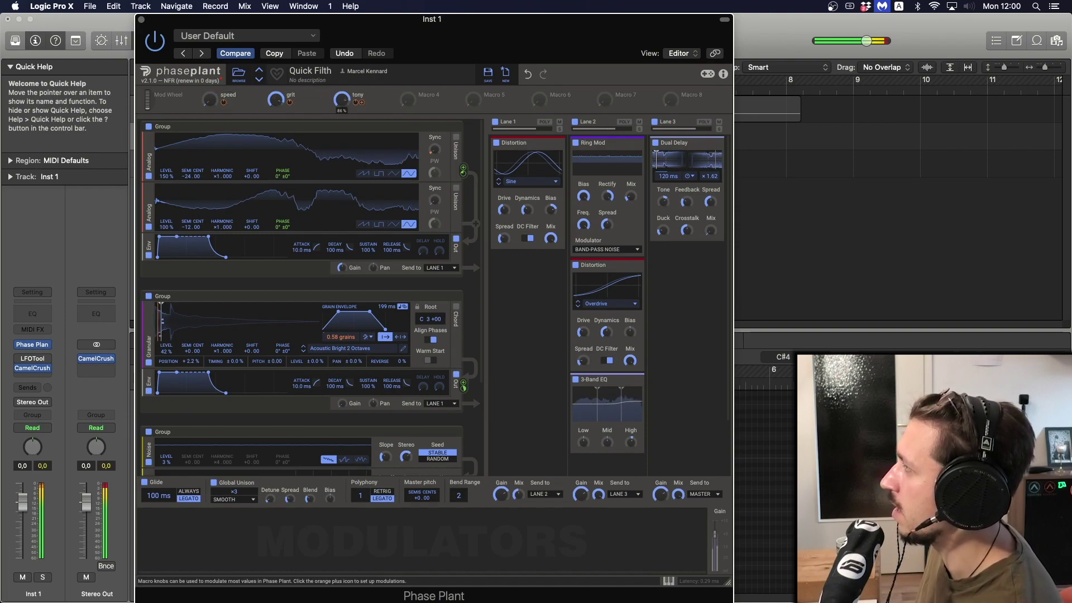
pyautogui.moveTo(275, 100); pyautogui.dragTo(276, 104)
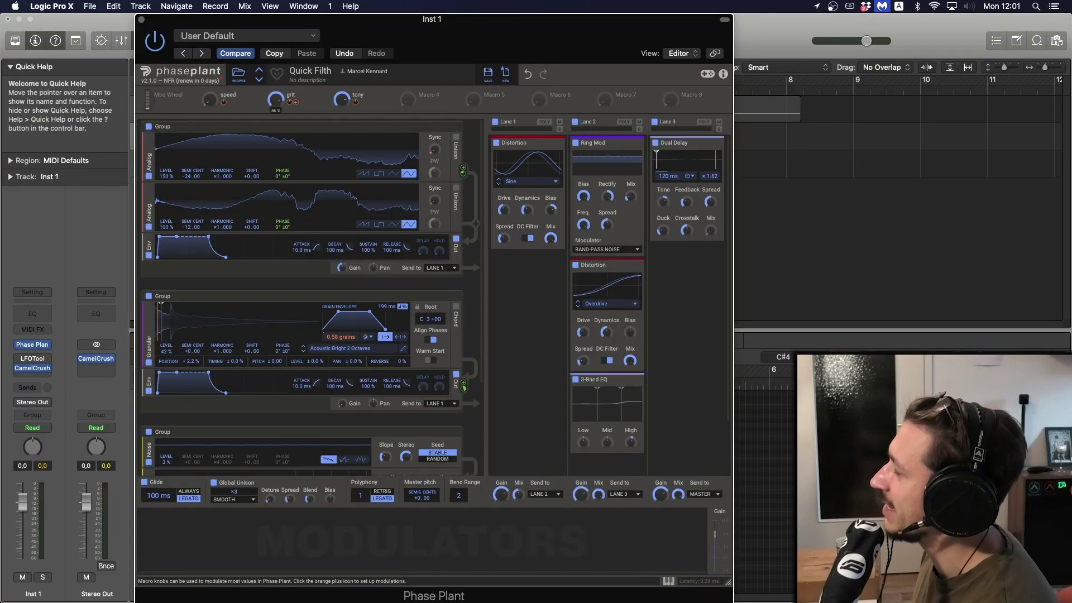
# Turn the grit, speed and tony macros down to 0%.
pyautogui.moveTo(276, 99); pyautogui.dragTo(275, 129)
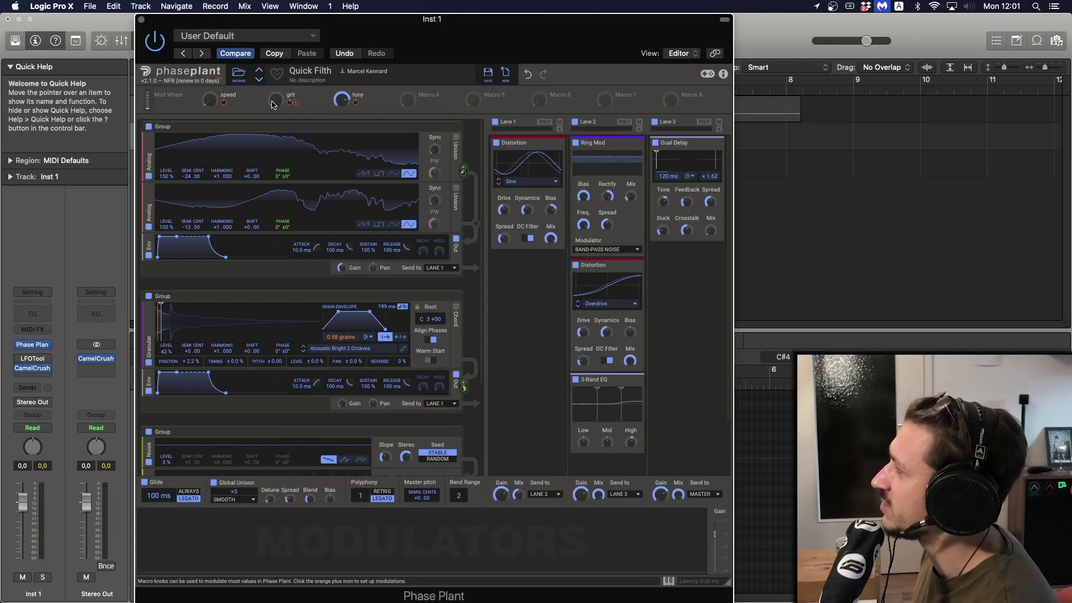
pyautogui.moveTo(210, 99); pyautogui.dragTo(209, 104)
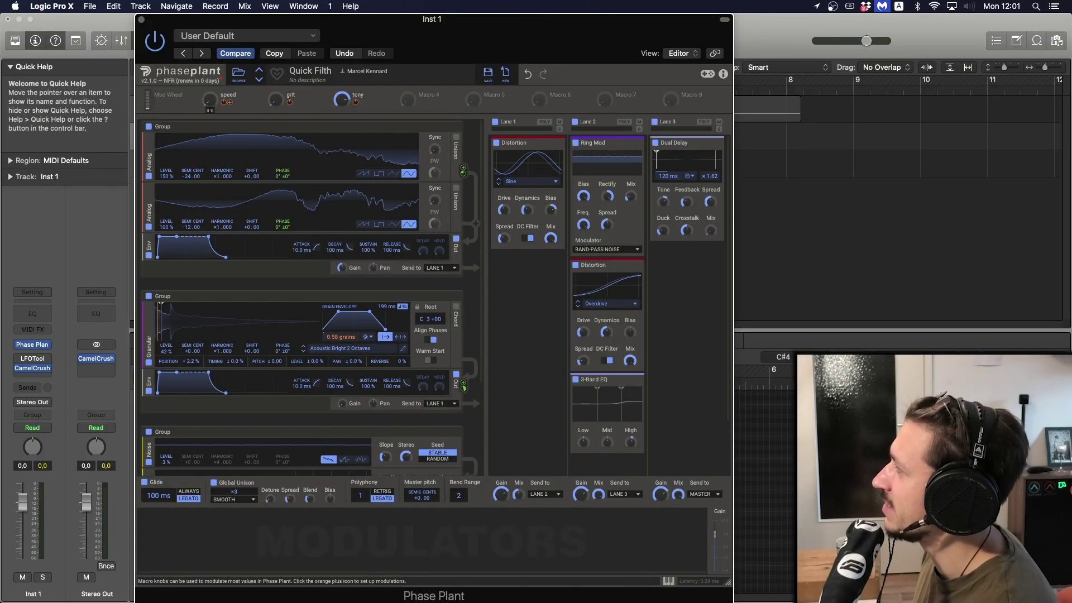
pyautogui.moveTo(349, 102); pyautogui.dragTo(349, 114)
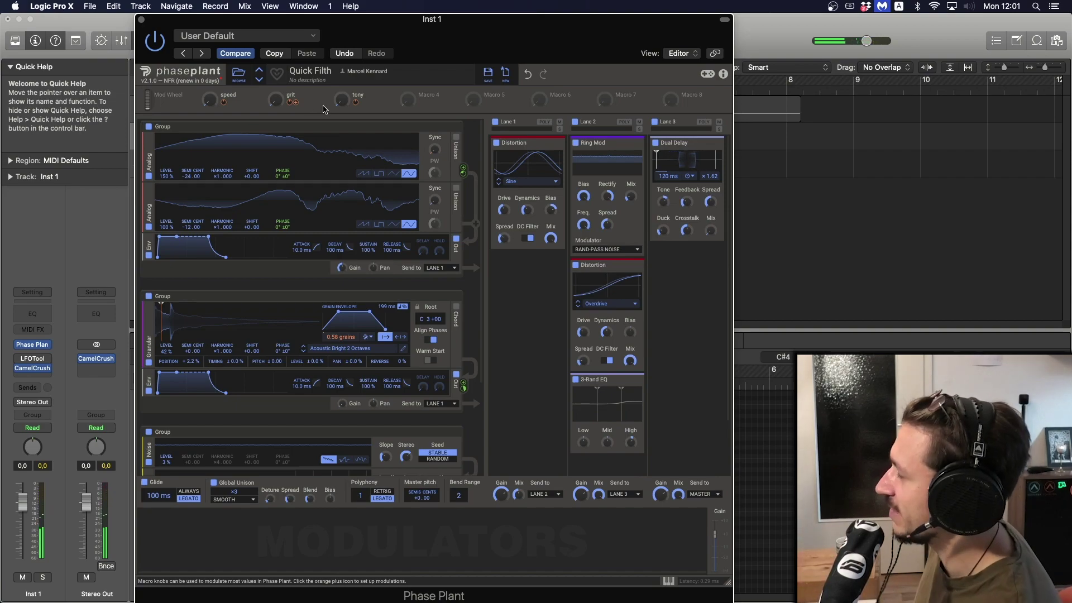
# Disable the granular group, the noise group and the second analog oscillator to isolate the first analog oscillator.
pyautogui.scroll(-5, 263, 273)
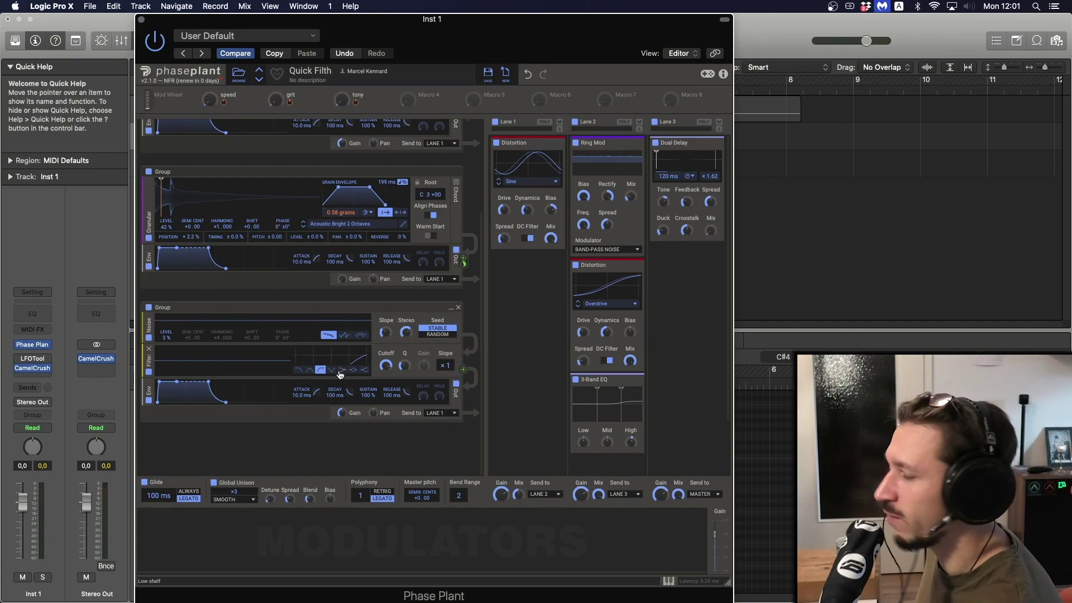
pyautogui.scroll(2, 340, 374)
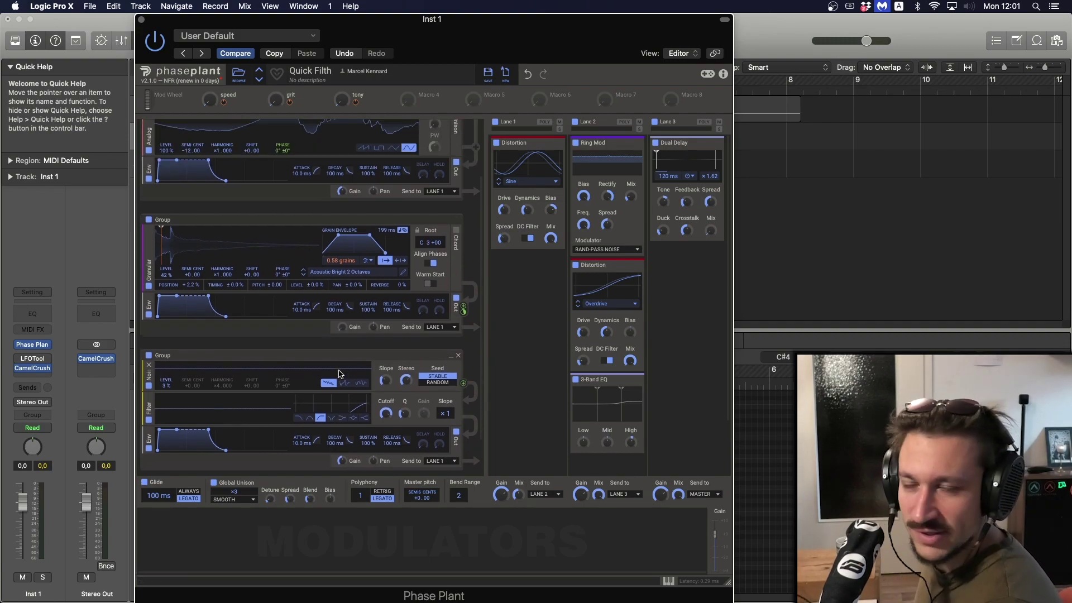
pyautogui.scroll(1, 365, 403)
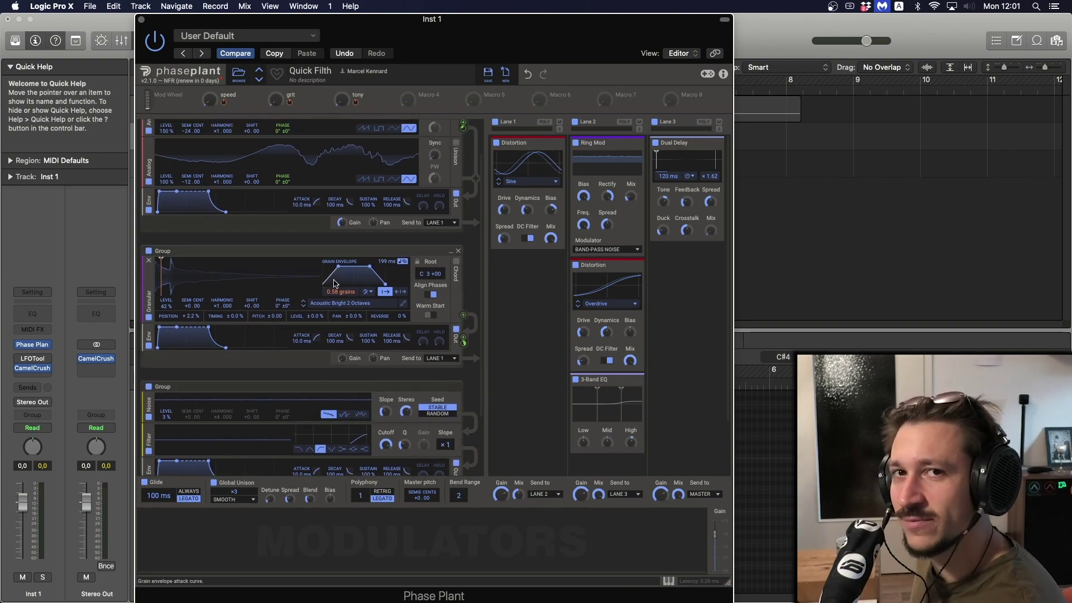
pyautogui.scroll(2, 334, 283)
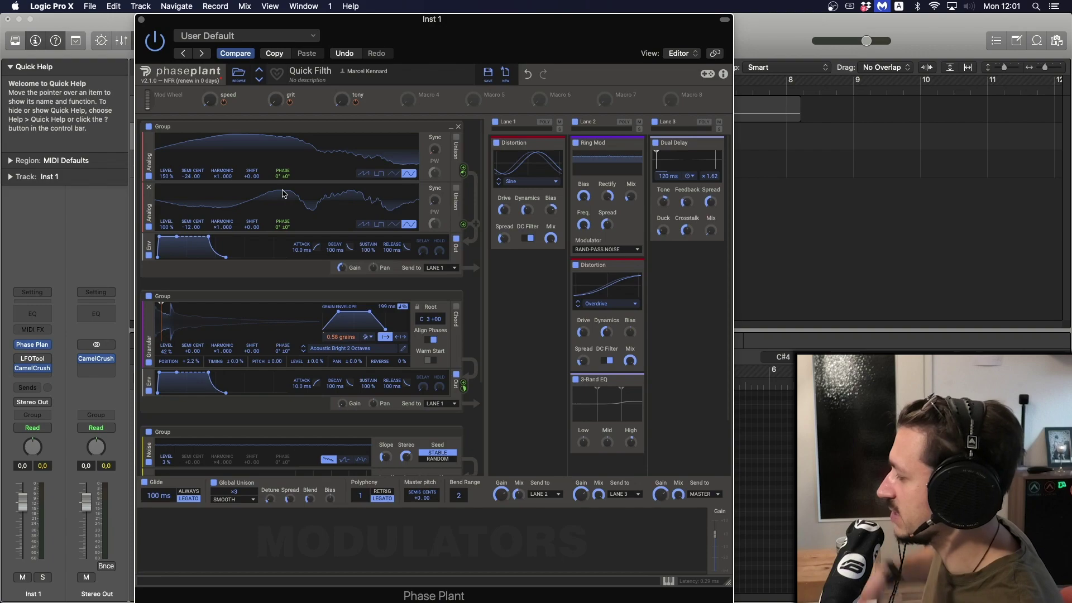
pyautogui.click(145, 375)
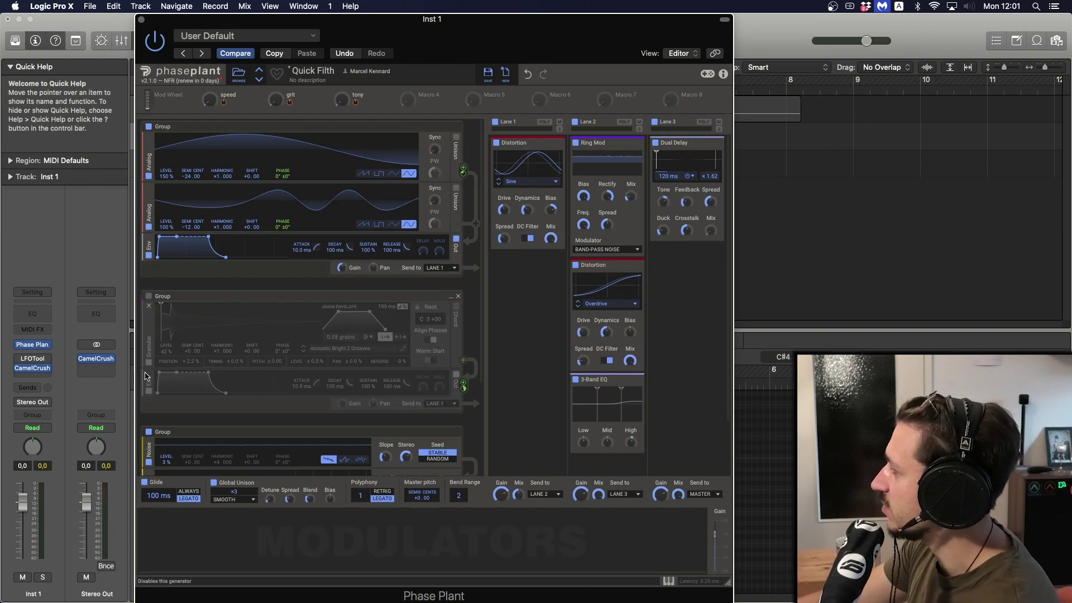
pyautogui.click(148, 432)
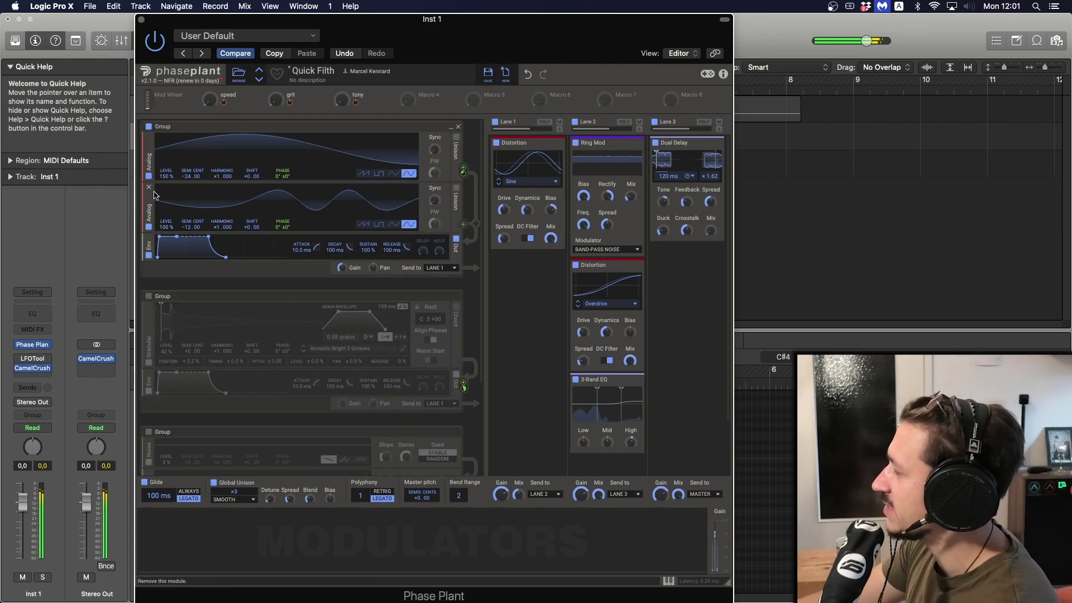
pyautogui.click(149, 227)
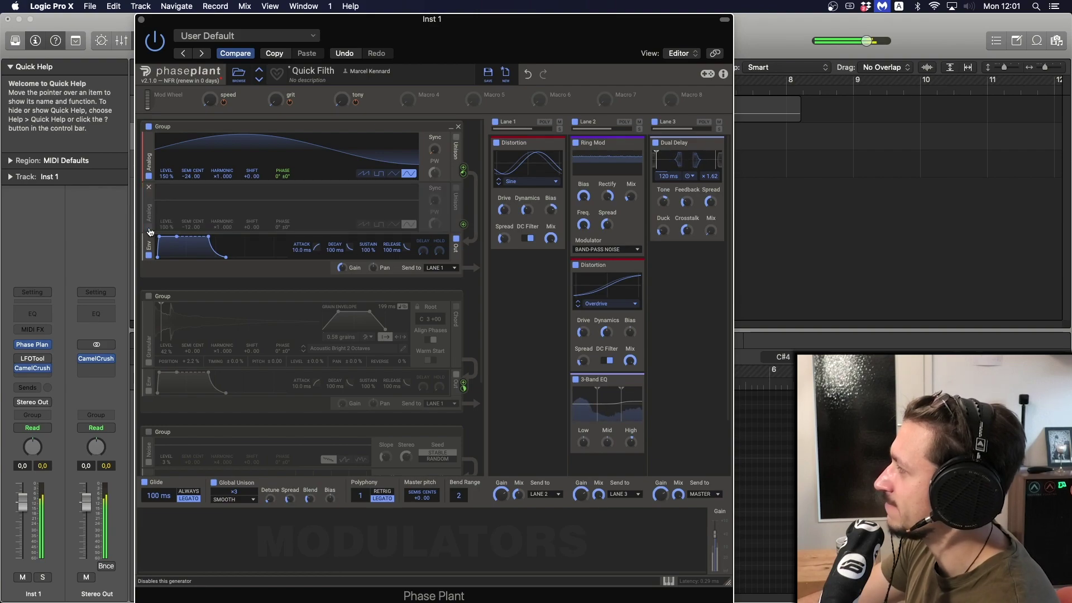
# Bypass effect lanes 1, 2 and 3 and switch off Global Unison.
pyautogui.click(495, 121)
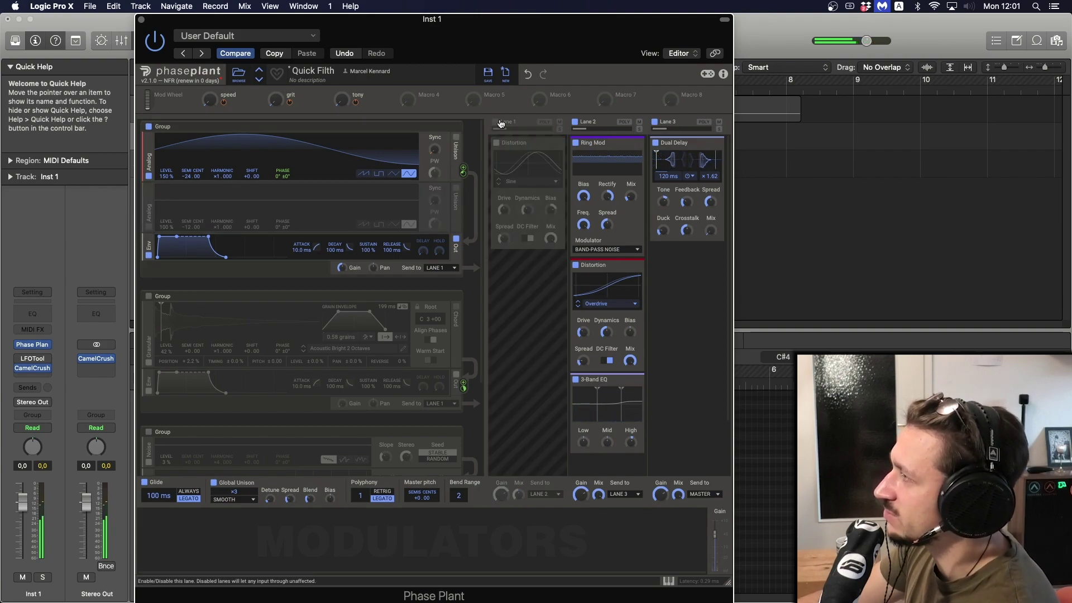
pyautogui.click(576, 122)
pyautogui.click(655, 121)
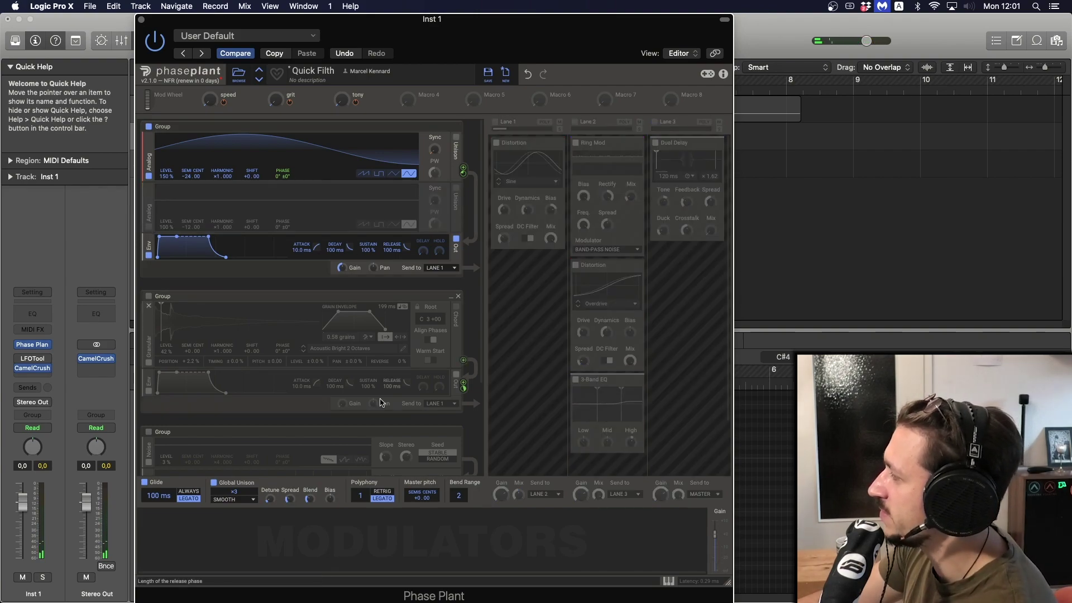
pyautogui.click(214, 483)
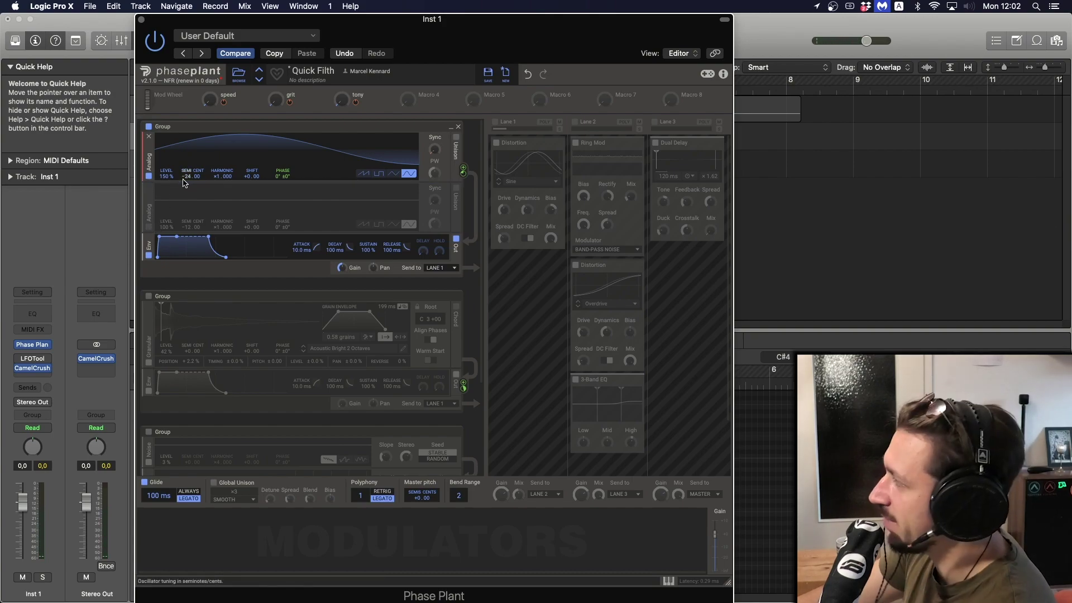
# Re-enable the second analog oscillator and the granular group, examining the first oscillator's modulation of the second's phase offset.
pyautogui.click(148, 226)
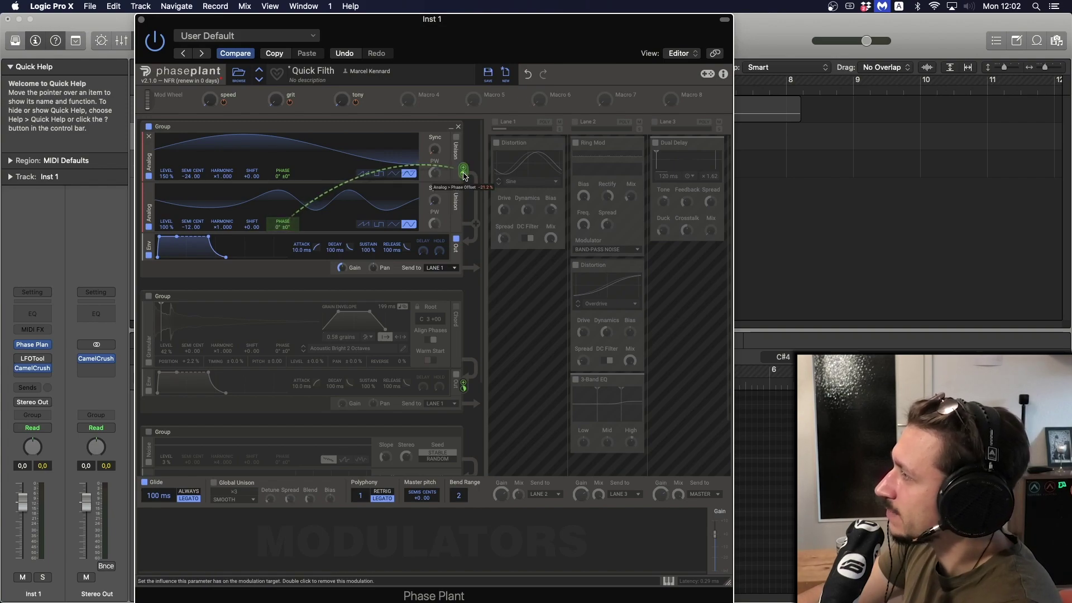
pyautogui.moveTo(463, 169); pyautogui.dragTo(285, 237)
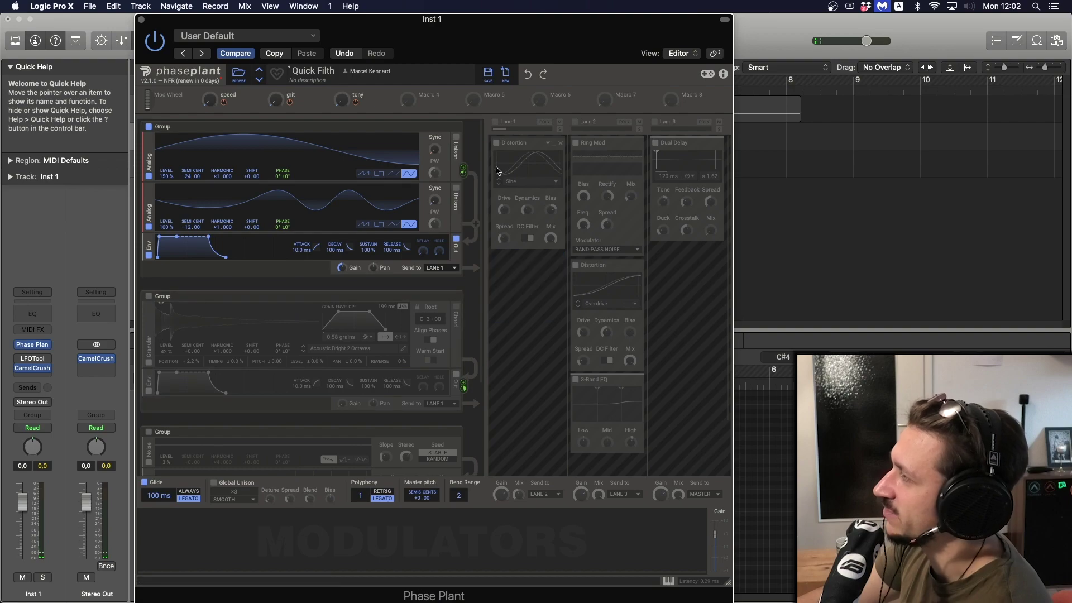
pyautogui.moveTo(467, 392)
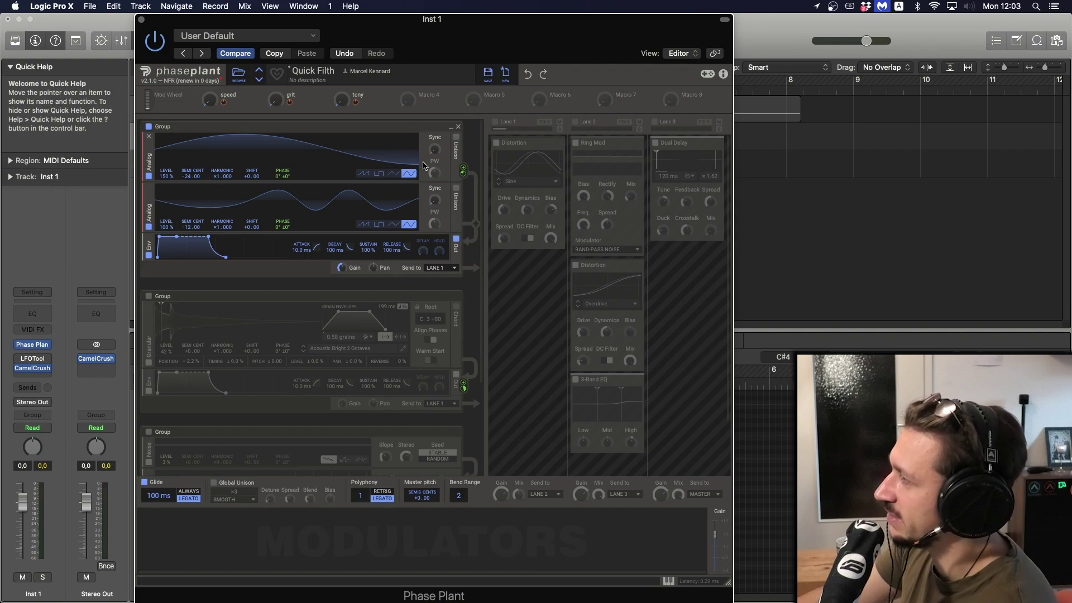
pyautogui.click(149, 296)
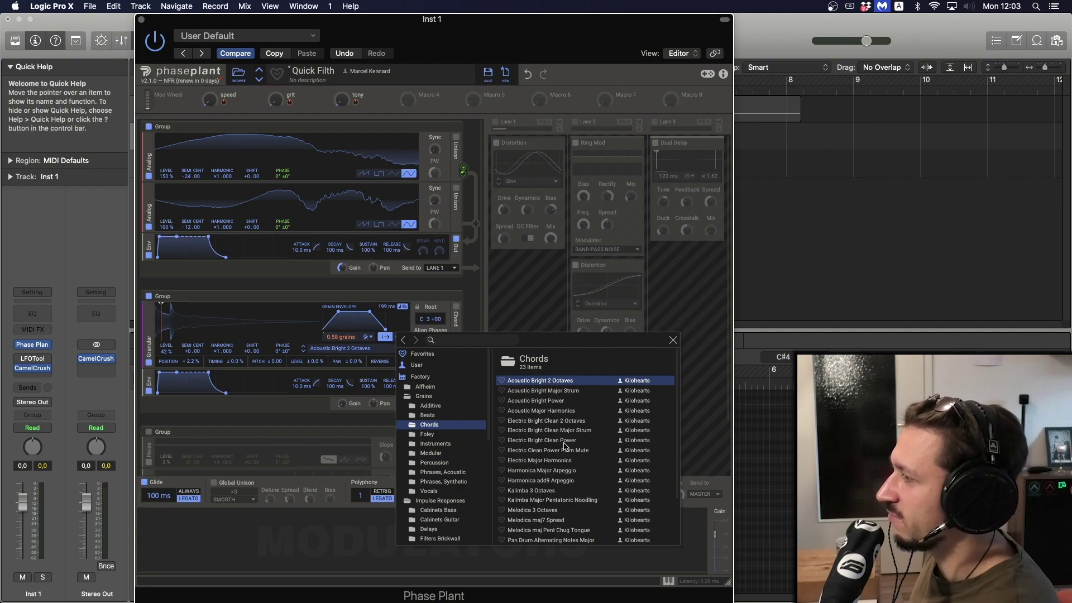
# Audition Acoustic Bright Major Strum, Acoustic Bright Power and Acoustic Major Harmonics in the granular generator, returning to Acoustic Bright 2 Octaves.
pyautogui.click(560, 390)
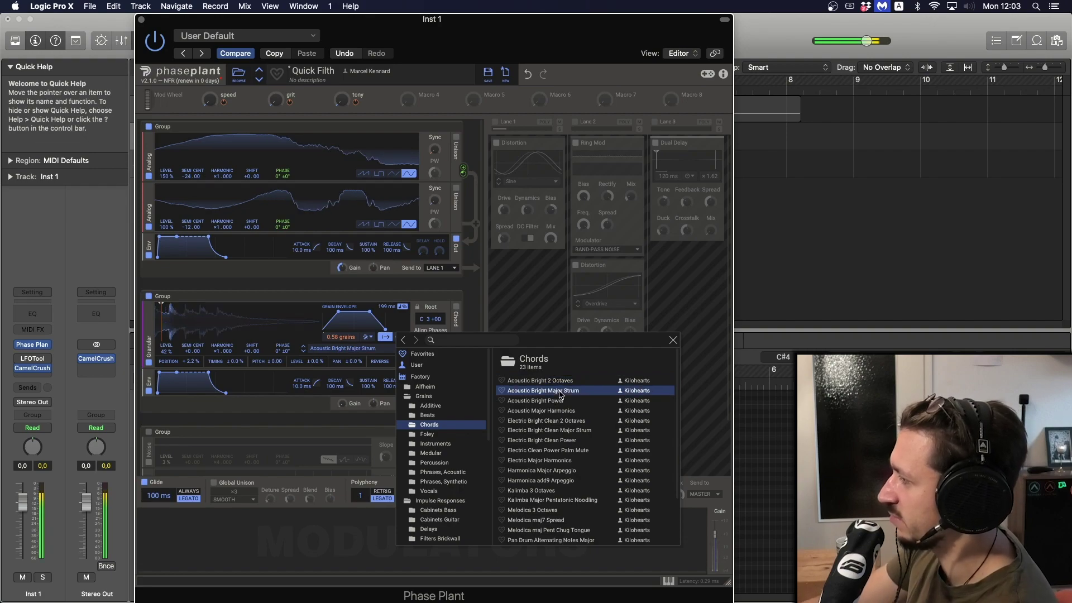
pyautogui.click(564, 401)
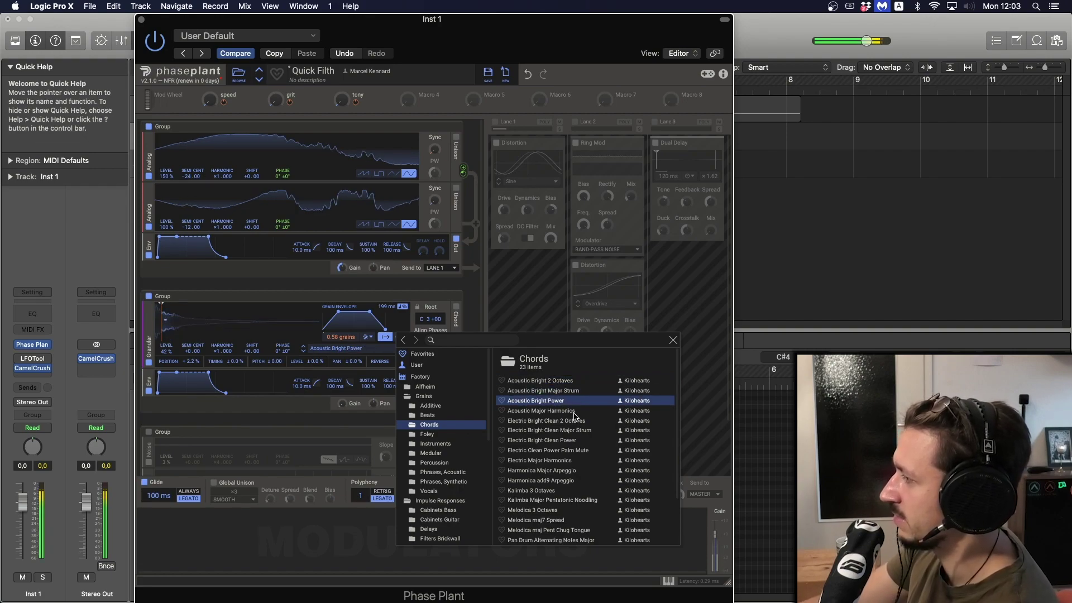
pyautogui.click(573, 412)
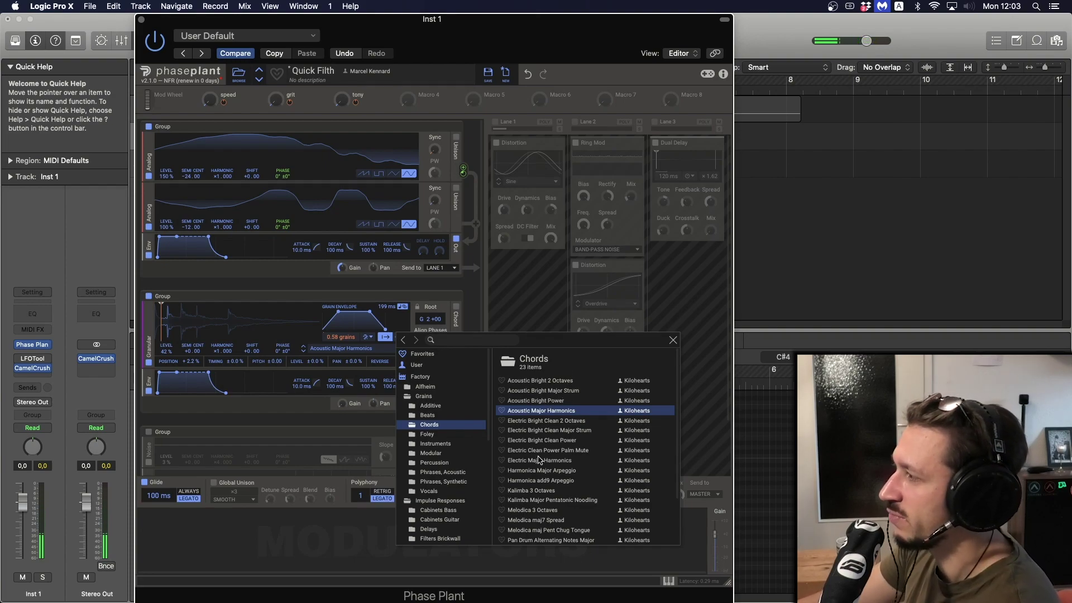
pyautogui.click(551, 383)
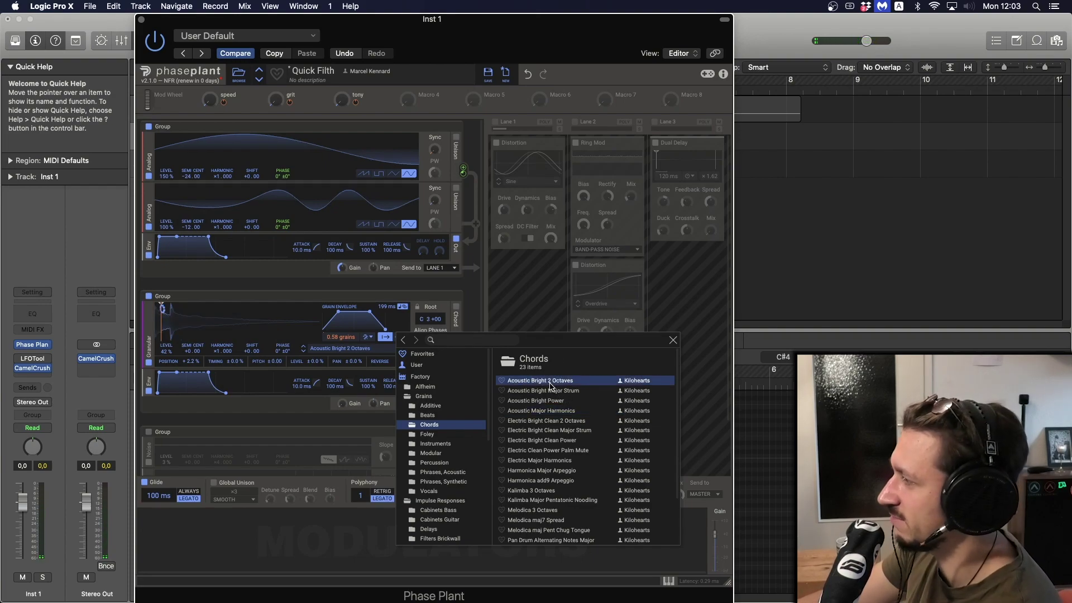
pyautogui.click(673, 341)
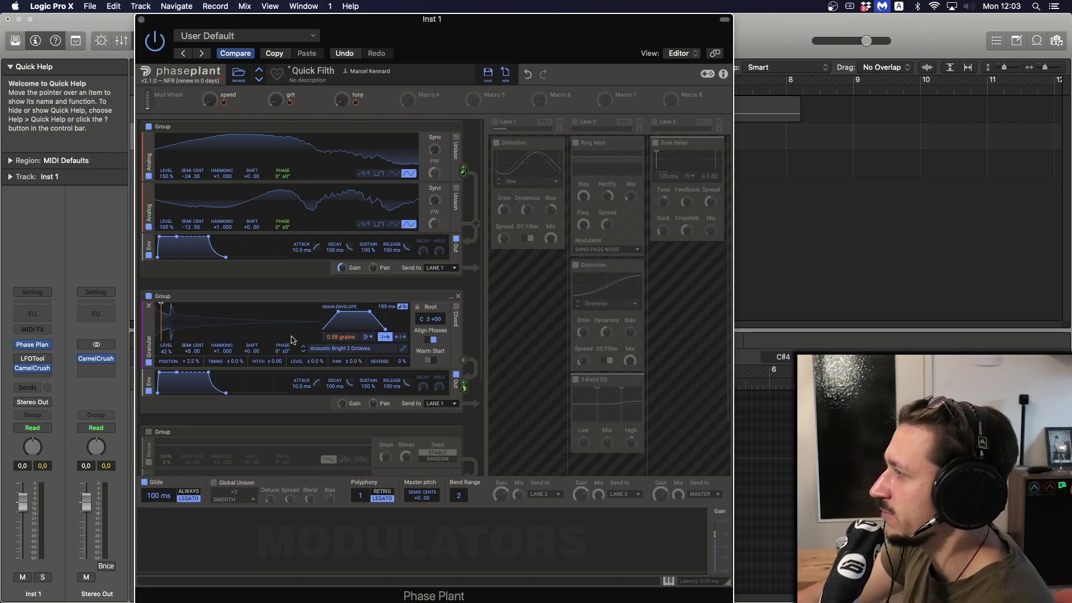
# Inspect the speed macro's modulation of the grain count, try 3.95 grains and restore 0.58 grains.
pyautogui.rightClick(343, 340)
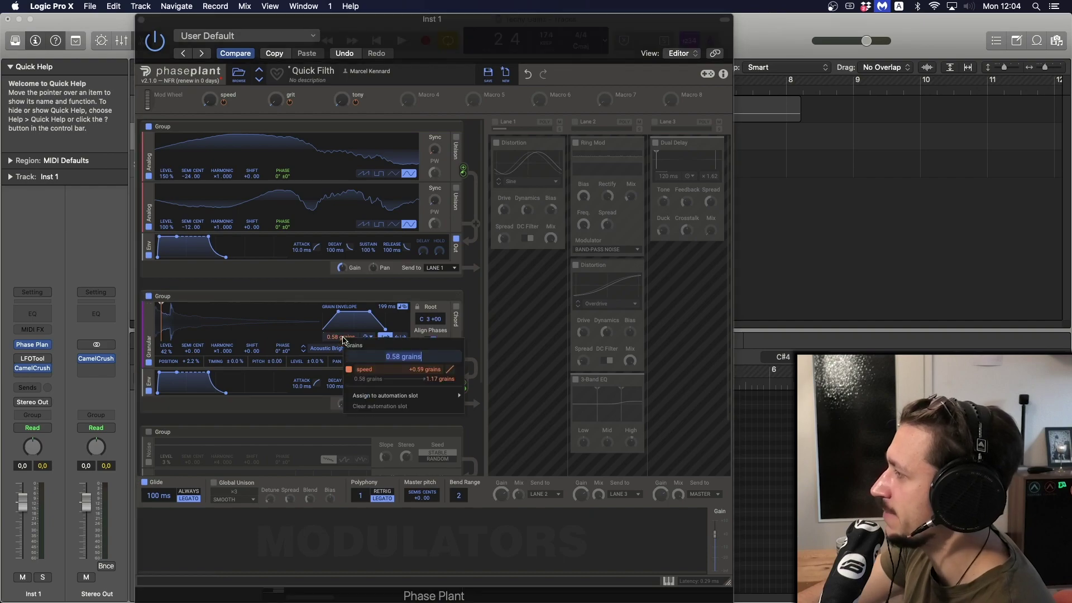
pyautogui.click(488, 315)
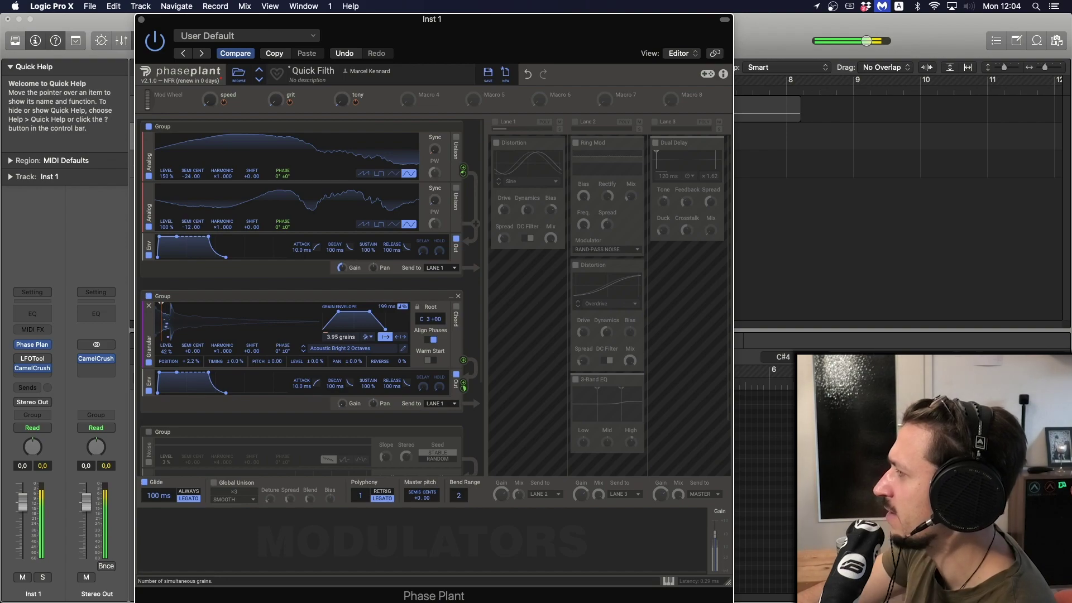
pyautogui.doubleClick(340, 337)
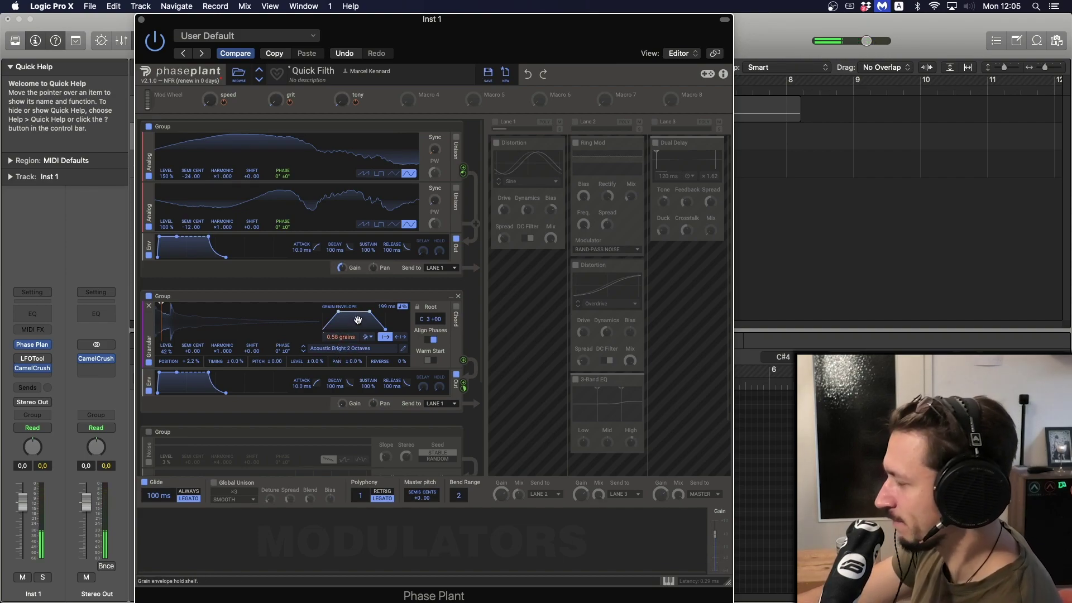
# Audition the speed macro, try a grain envelope length of 433 ms and undo the length change.
pyautogui.moveTo(210, 100)
pyautogui.mouseDown()
pyautogui.moveTo(210, 67)
pyautogui.moveTo(210, 101)
pyautogui.mouseUp()
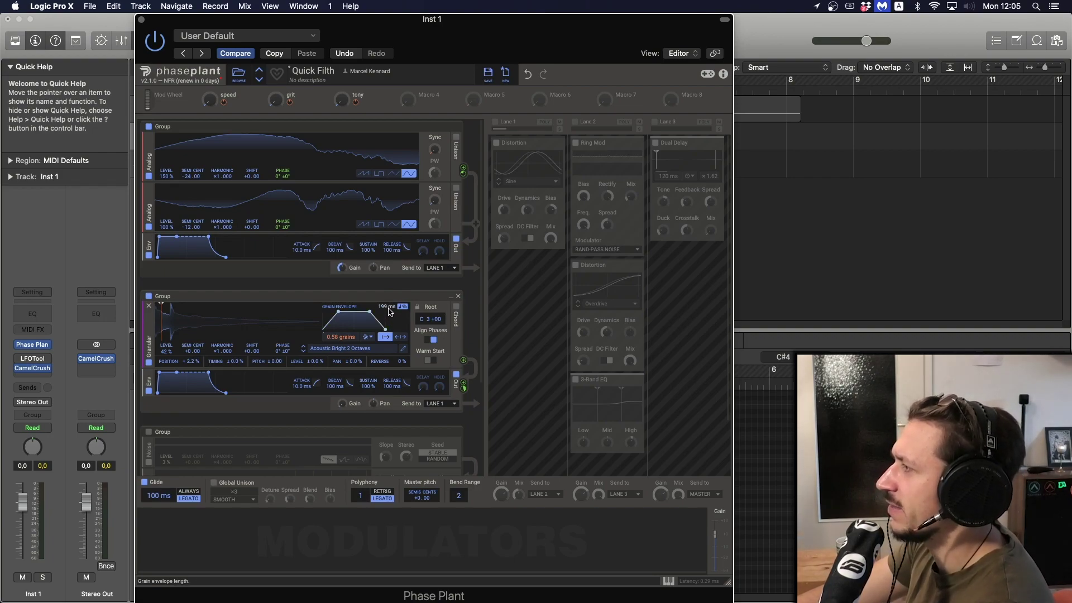
pyautogui.moveTo(380, 323); pyautogui.dragTo(380, 313)
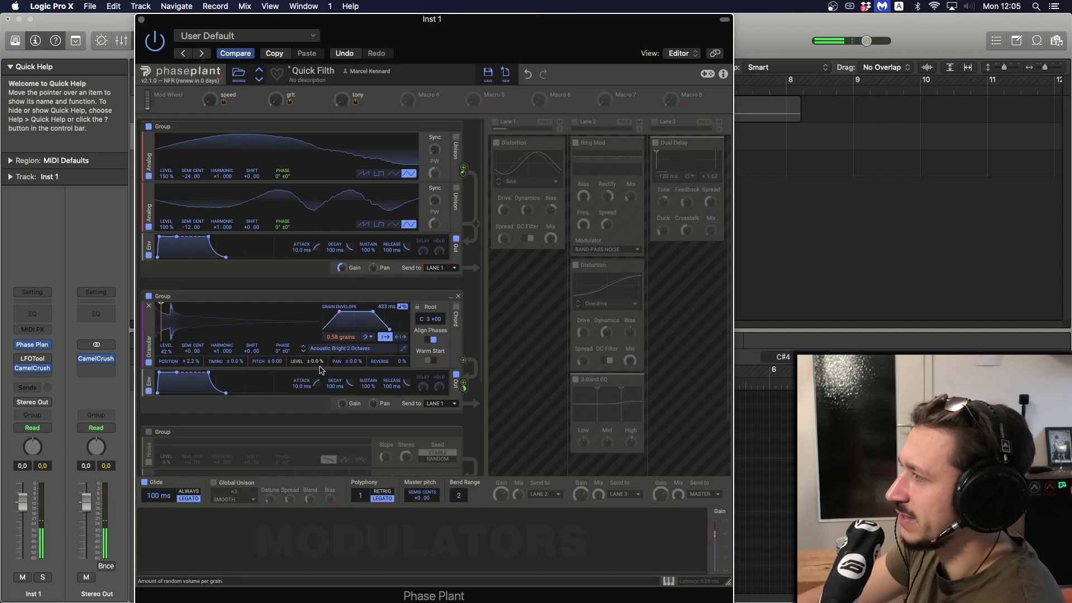
pyautogui.click(528, 74)
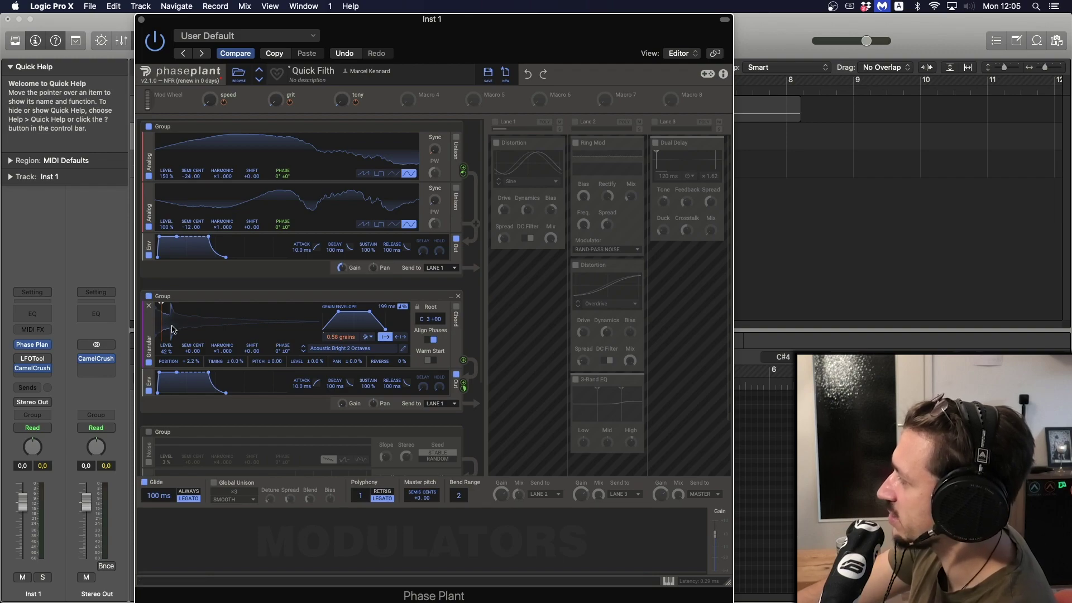
# Try a later grain start position and a position randomization of 17 % in the granular generator, undoing each change.
pyautogui.moveTo(162, 324)
pyautogui.mouseDown()
pyautogui.moveTo(196, 322)
pyautogui.moveTo(177, 321)
pyautogui.mouseUp()
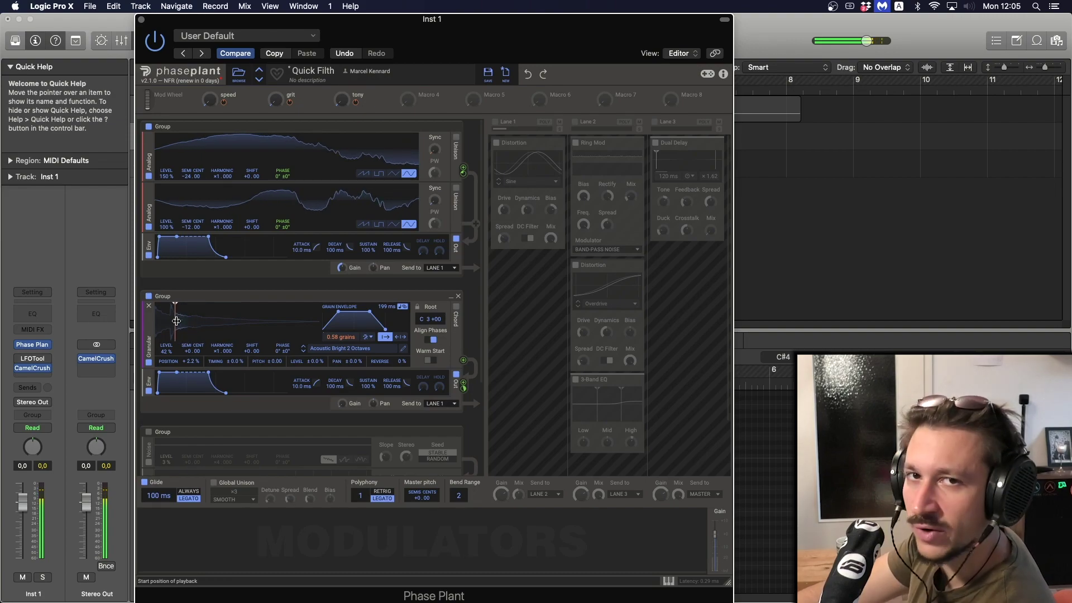
pyautogui.click(527, 74)
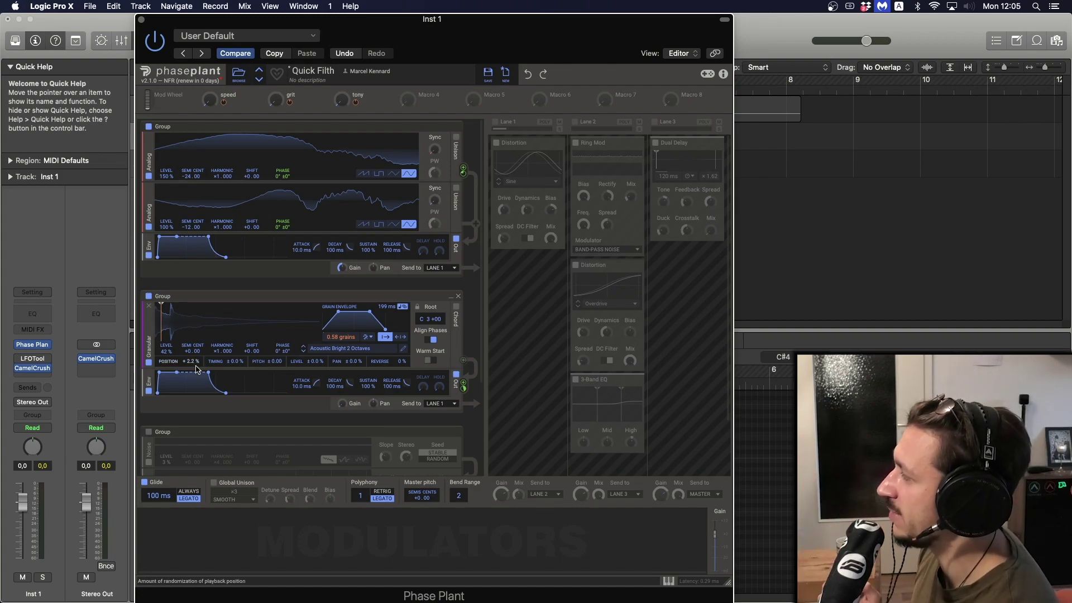
pyautogui.moveTo(195, 367); pyautogui.dragTo(195, 353)
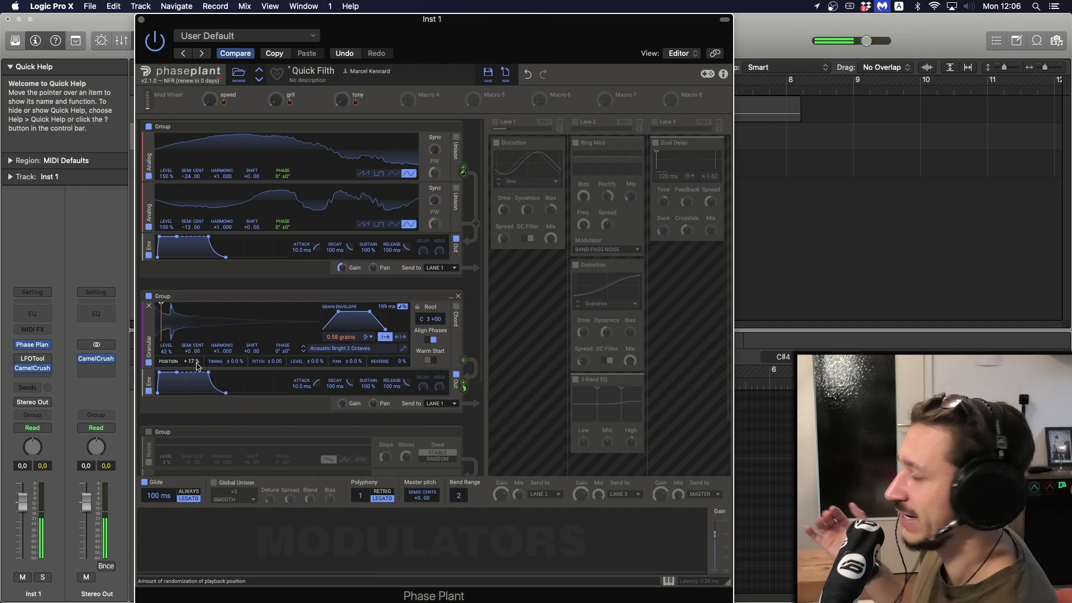
pyautogui.moveTo(191, 356); pyautogui.dragTo(183, 324)
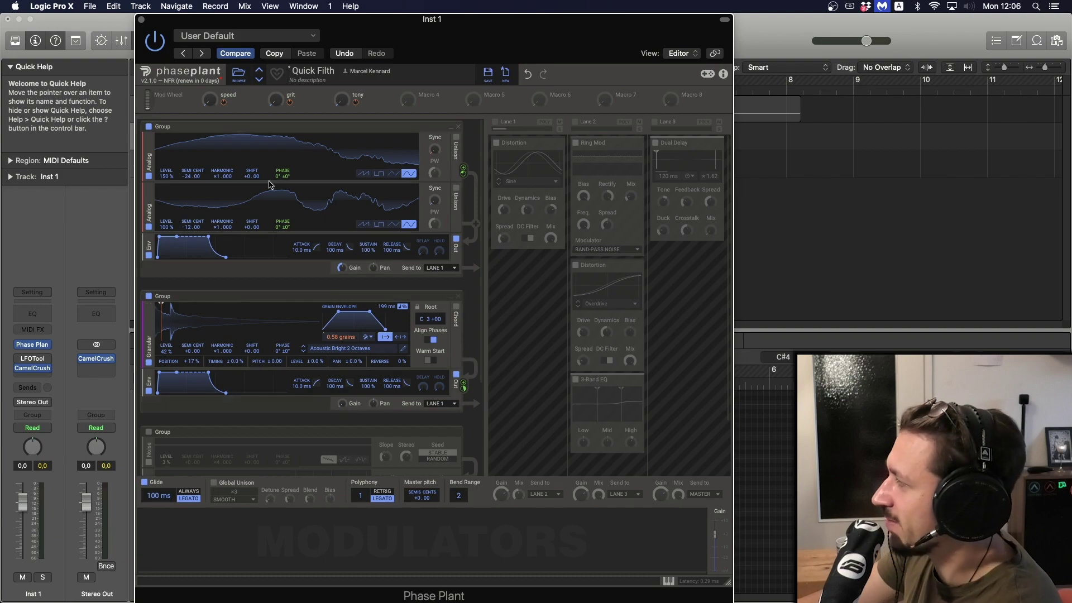
pyautogui.click(529, 73)
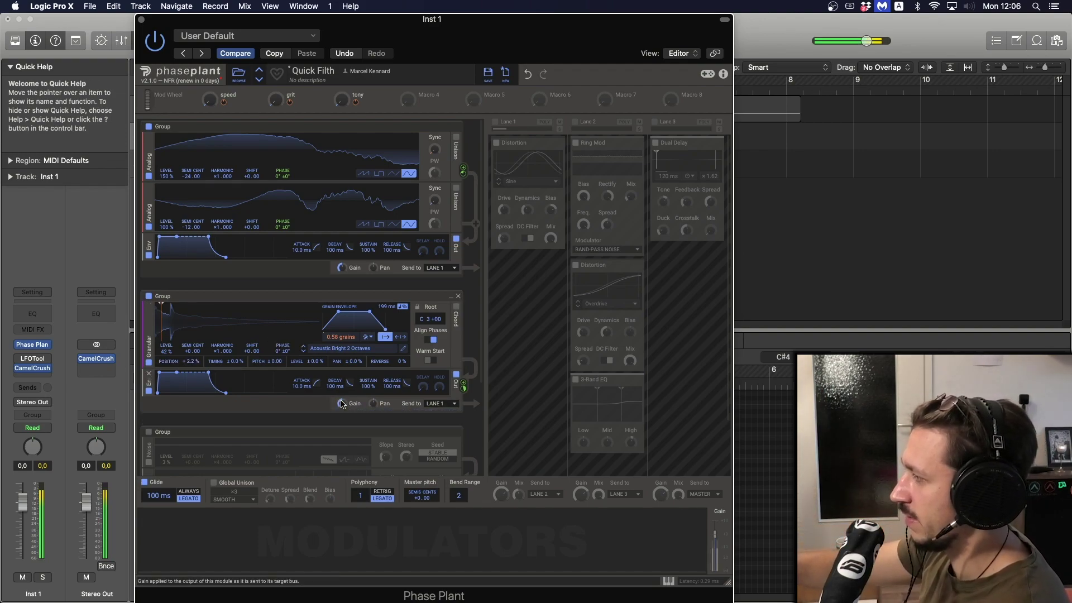
# Audition the granular group's gain, and try a raised Sync multiplier on the first analog oscillator before undoing it.
pyautogui.moveTo(342, 404)
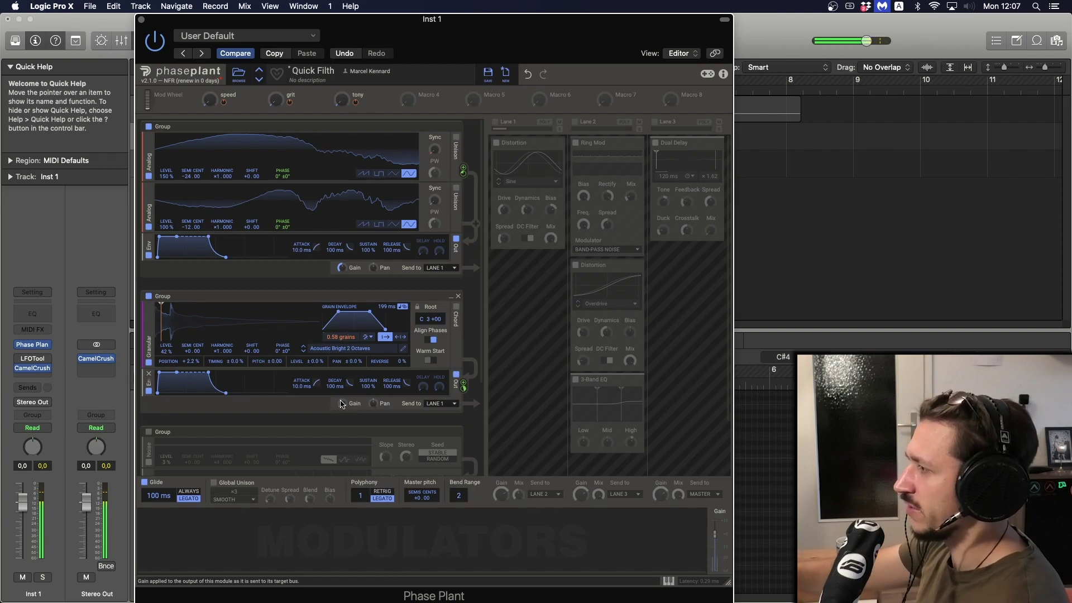
pyautogui.moveTo(340, 404); pyautogui.dragTo(340, 393)
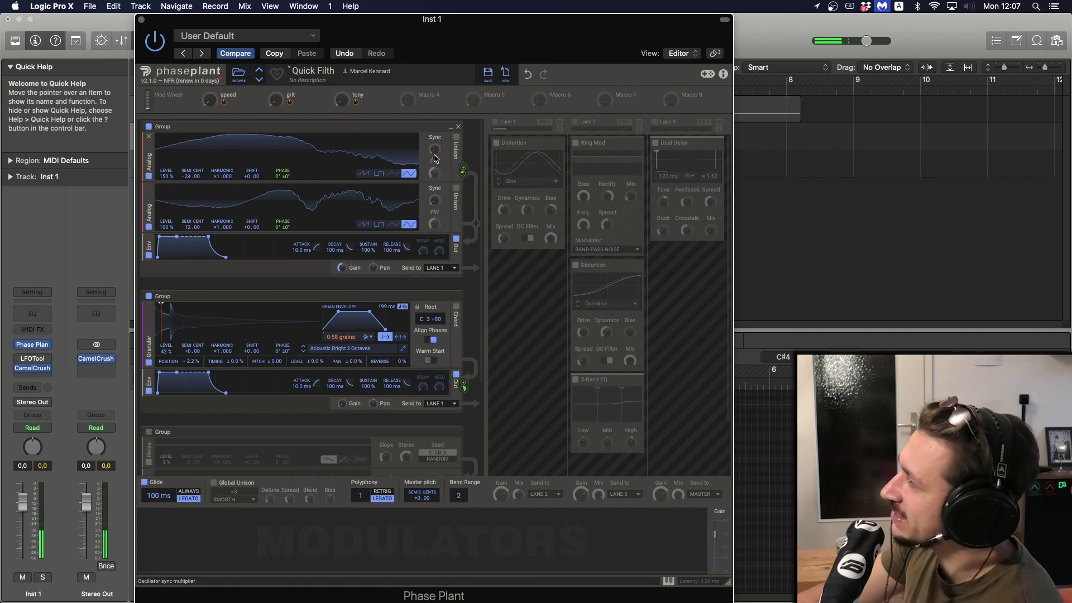
pyautogui.moveTo(436, 160)
pyautogui.moveTo(434, 149); pyautogui.dragTo(433, 139)
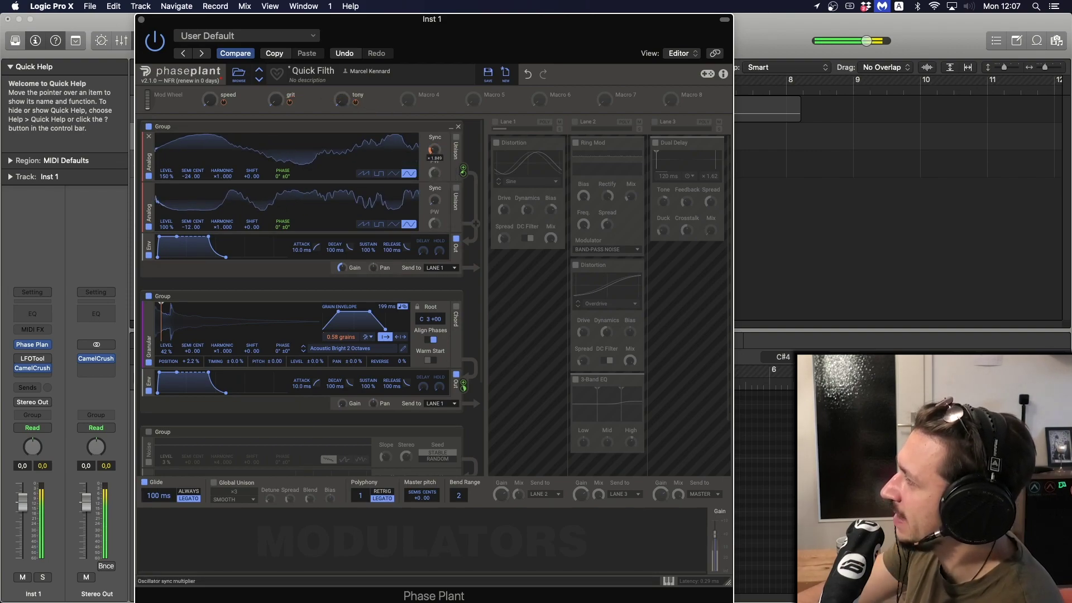
pyautogui.click(528, 75)
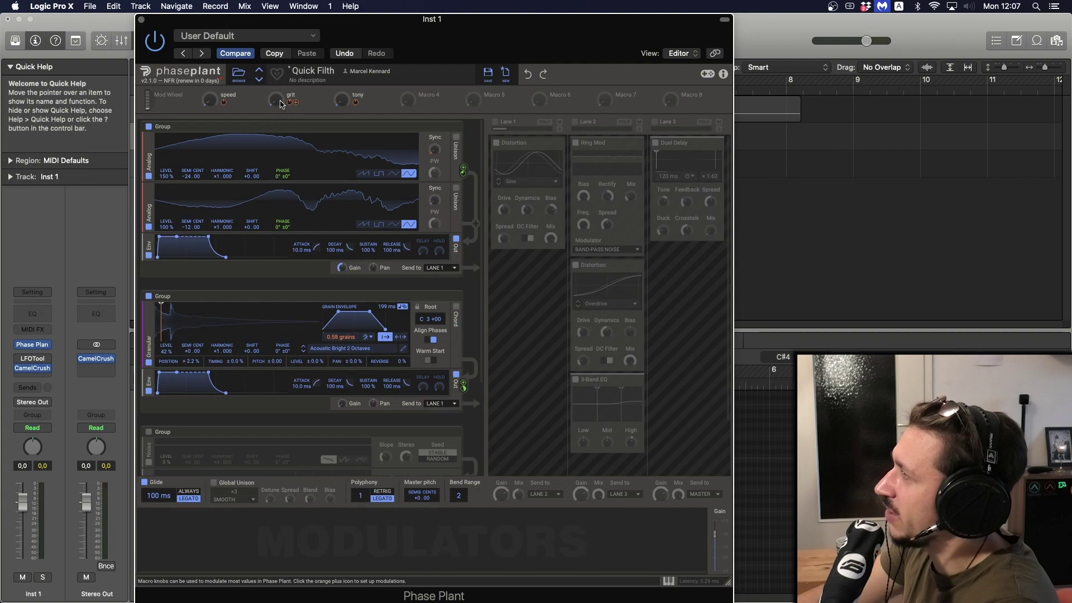
# Audition the grit macro and re-enable the noise group to examine its noise and filter settings.
pyautogui.moveTo(276, 100); pyautogui.dragTo(276, 110)
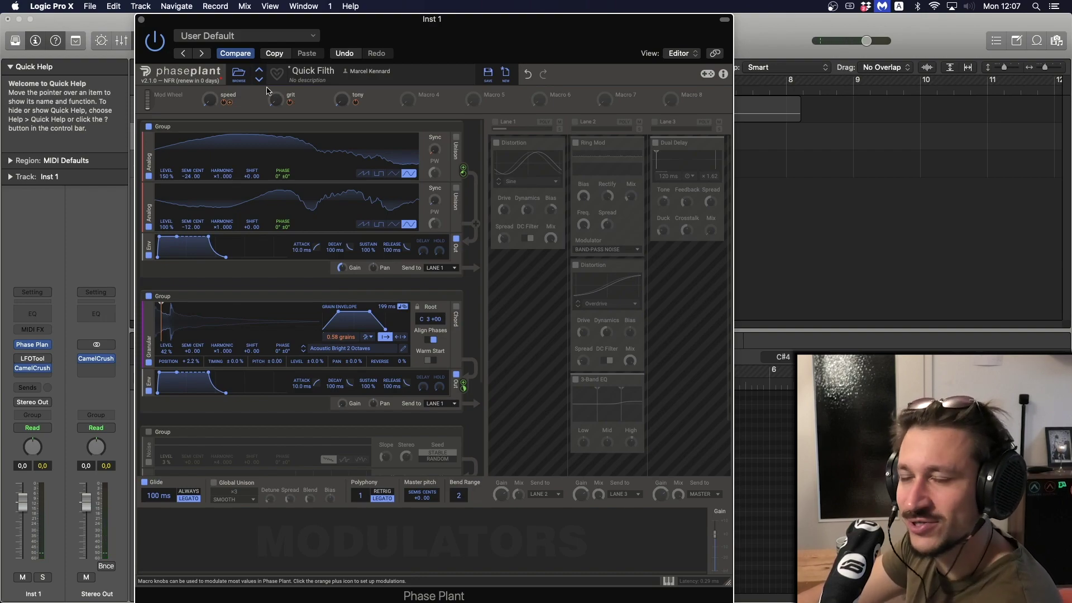
pyautogui.moveTo(285, 103)
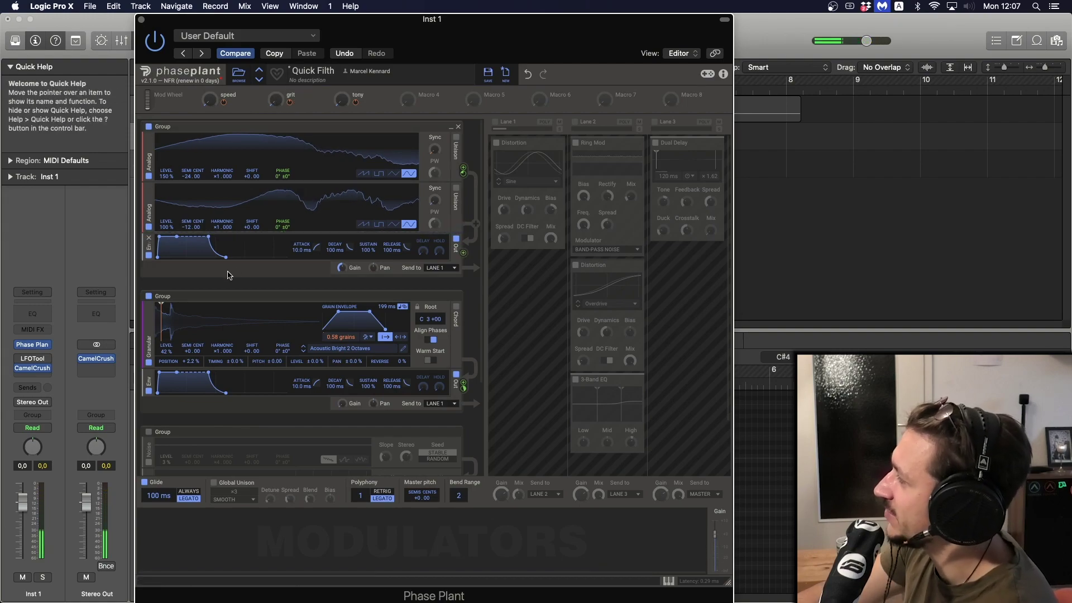
pyautogui.scroll(-3, 229, 304)
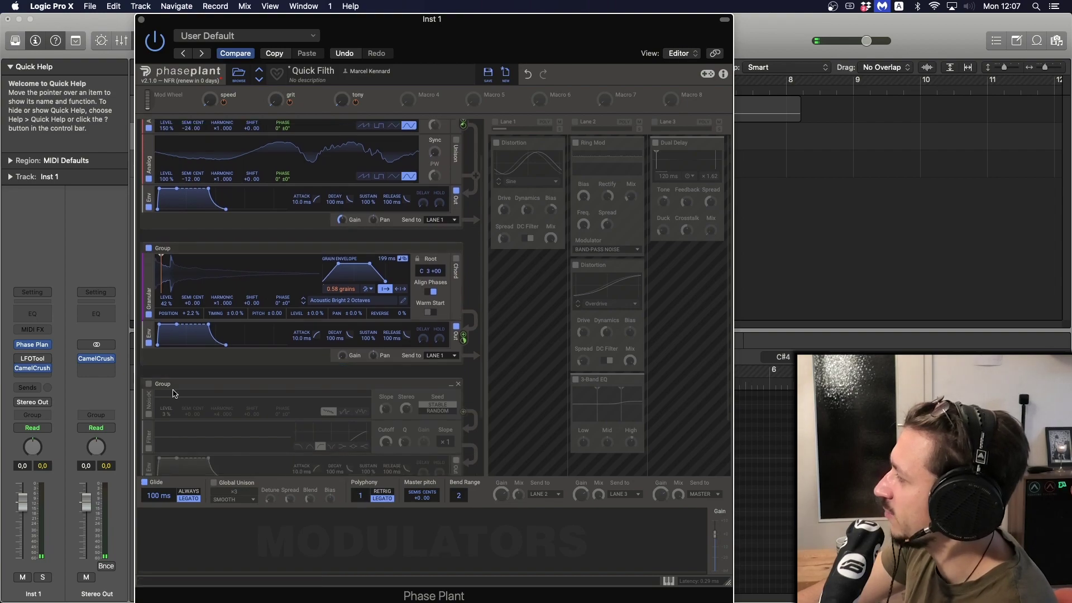
pyautogui.click(149, 382)
pyautogui.scroll(-4, 168, 385)
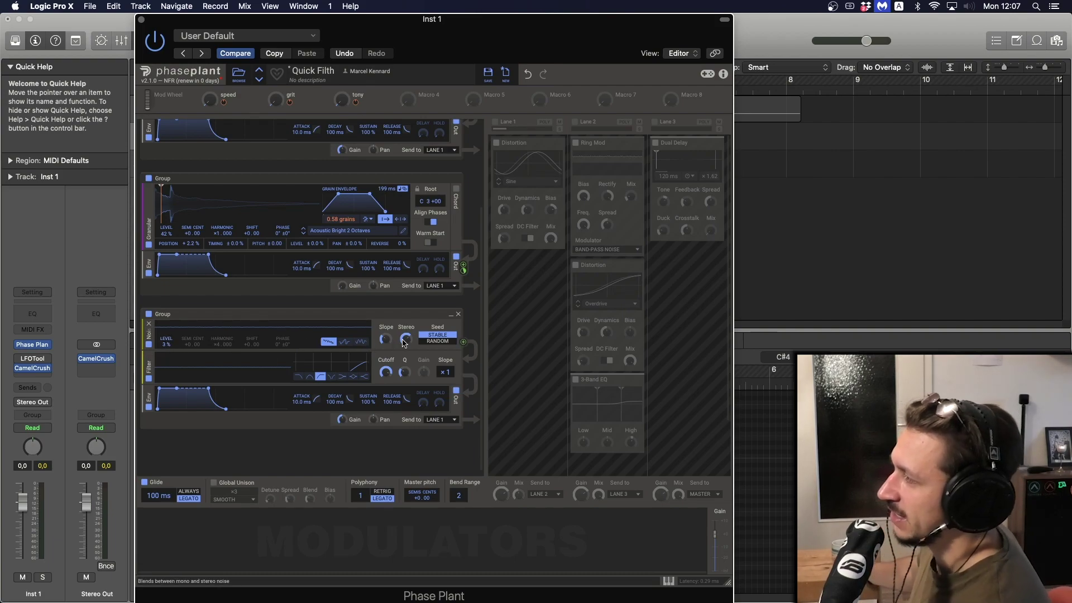
pyautogui.scroll(1, 357, 346)
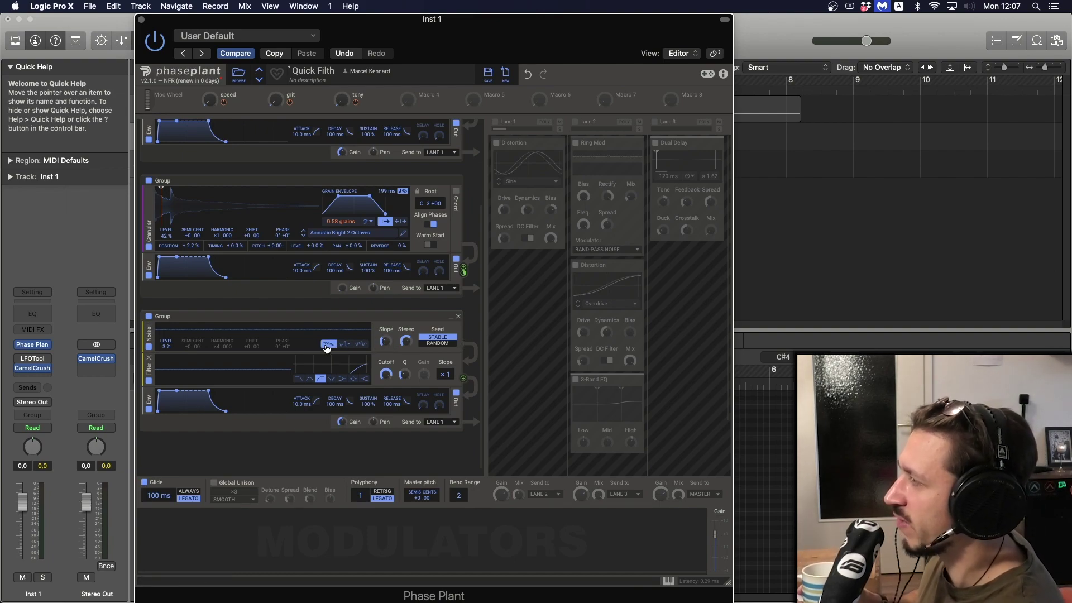
# Check which modules can be inserted between the noise generator and filter, try a noise level of 22 % and undo it.
pyautogui.click(258, 354)
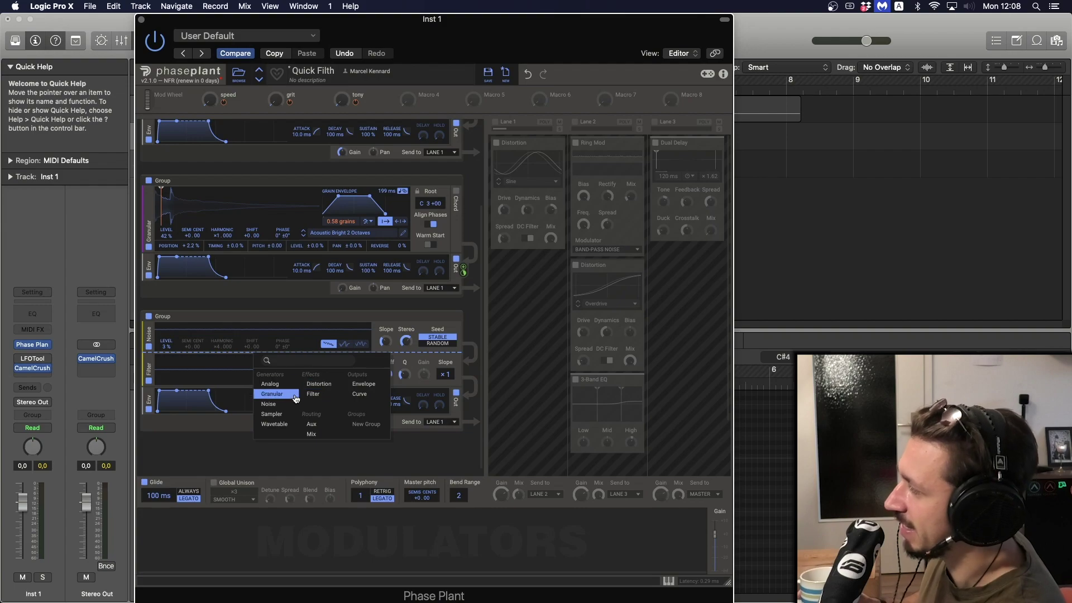
pyautogui.click(422, 357)
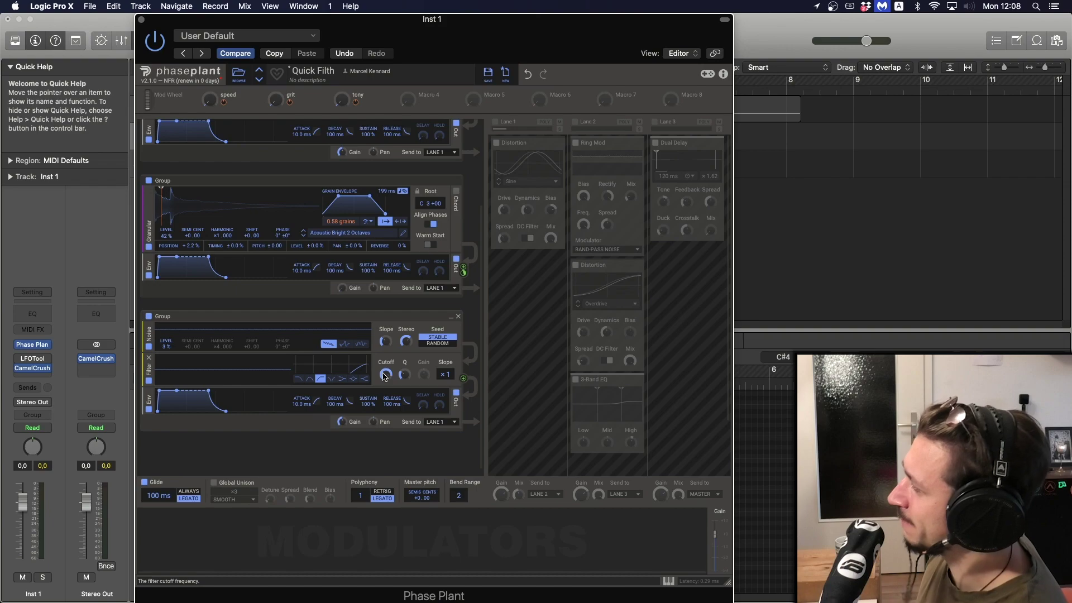
pyautogui.moveTo(166, 343)
pyautogui.mouseDown()
pyautogui.moveTo(165, 312)
pyautogui.moveTo(169, 350)
pyautogui.mouseUp()
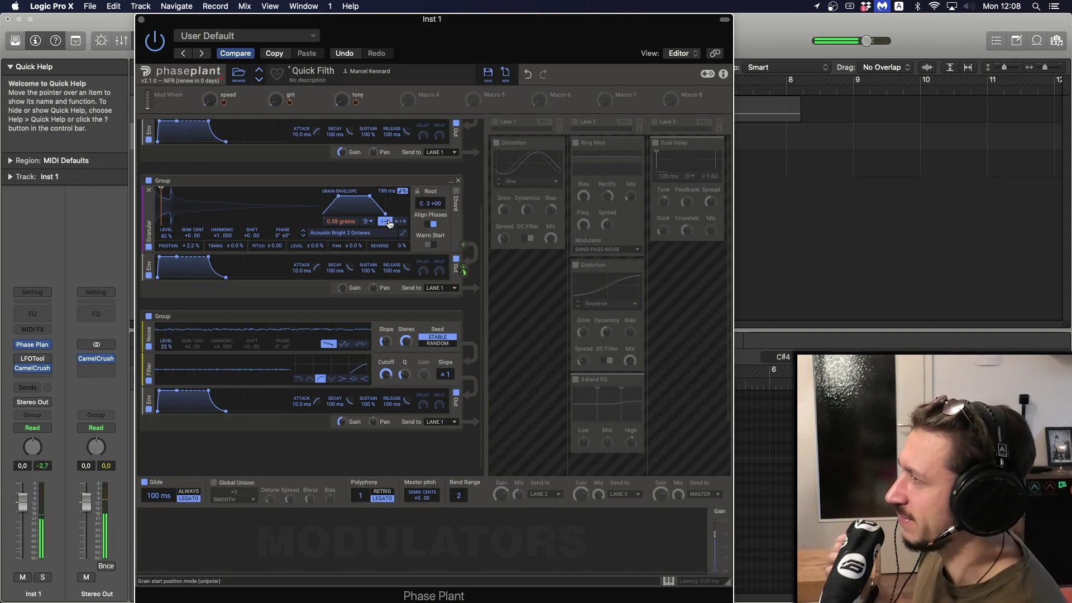
pyautogui.click(532, 78)
pyautogui.click(532, 77)
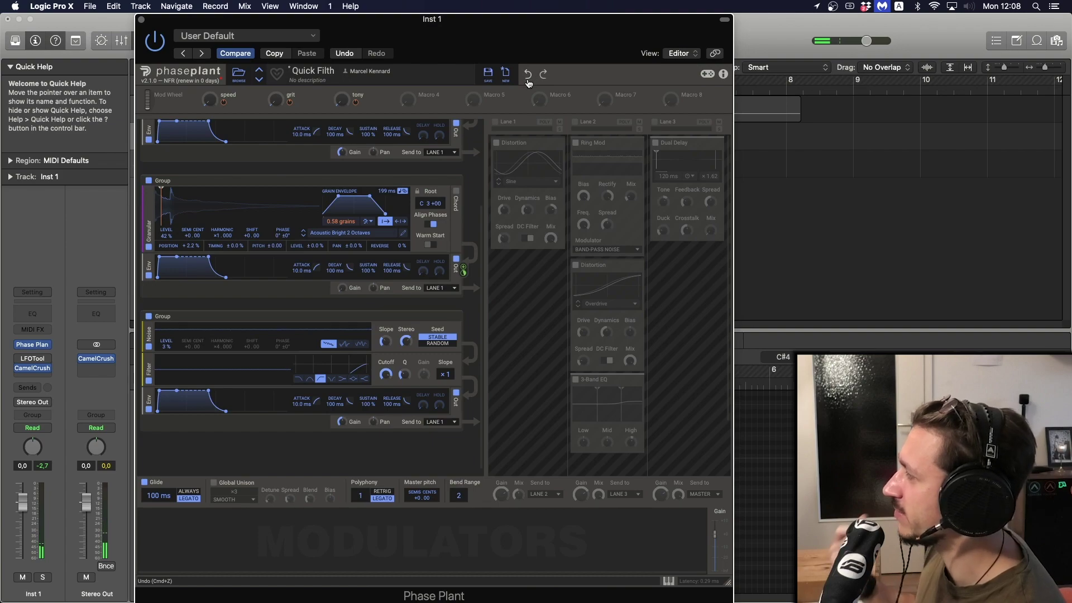
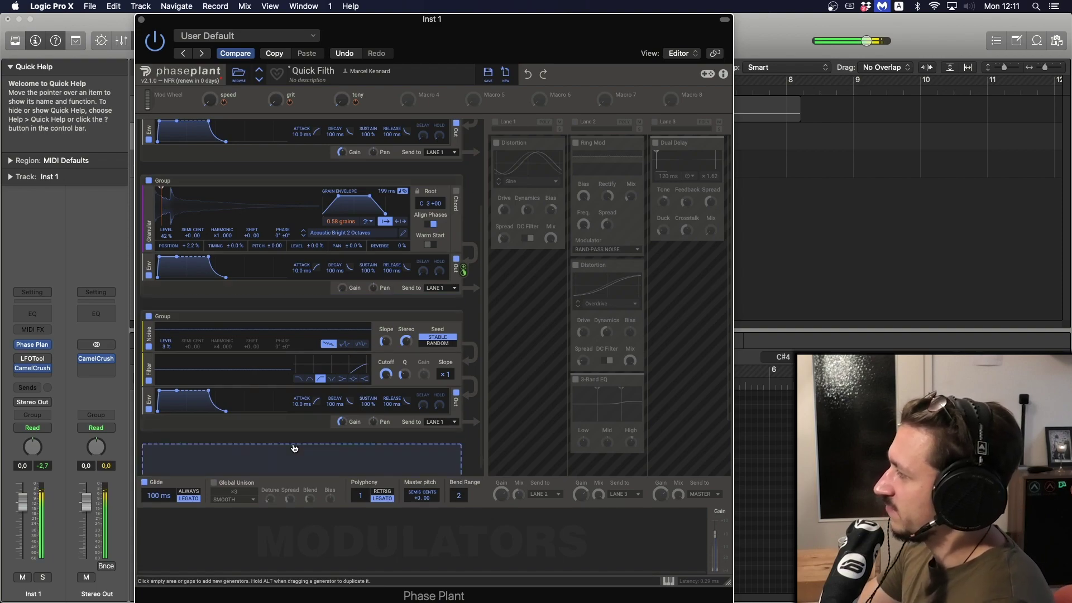
# Enable Global Unison with three Smooth voices, examine its controls and compare the sound with unison off and on.
pyautogui.click(214, 483)
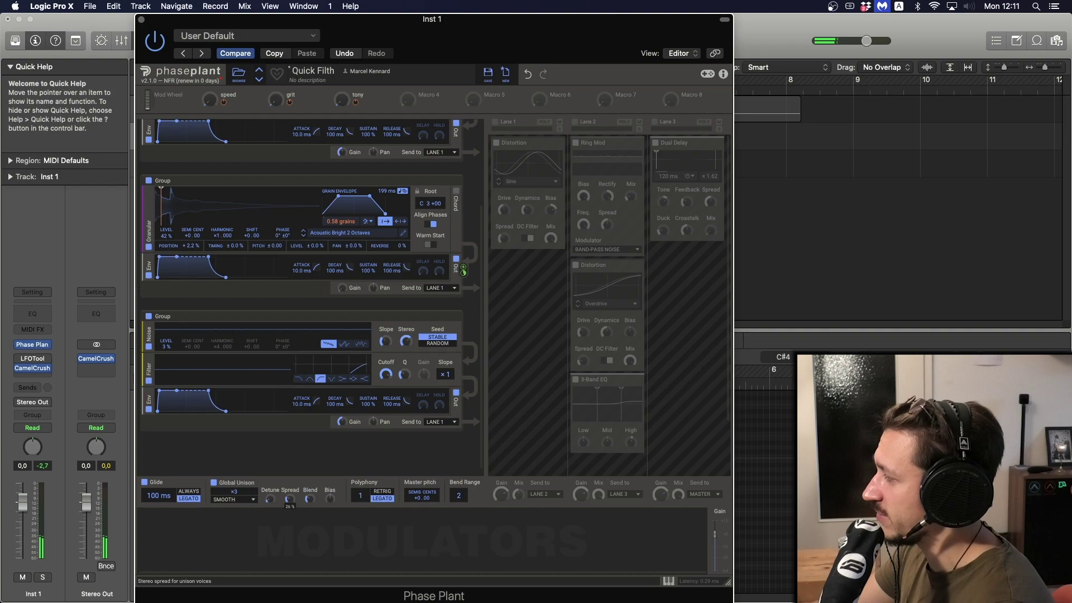
pyautogui.moveTo(309, 502); pyautogui.dragTo(270, 496)
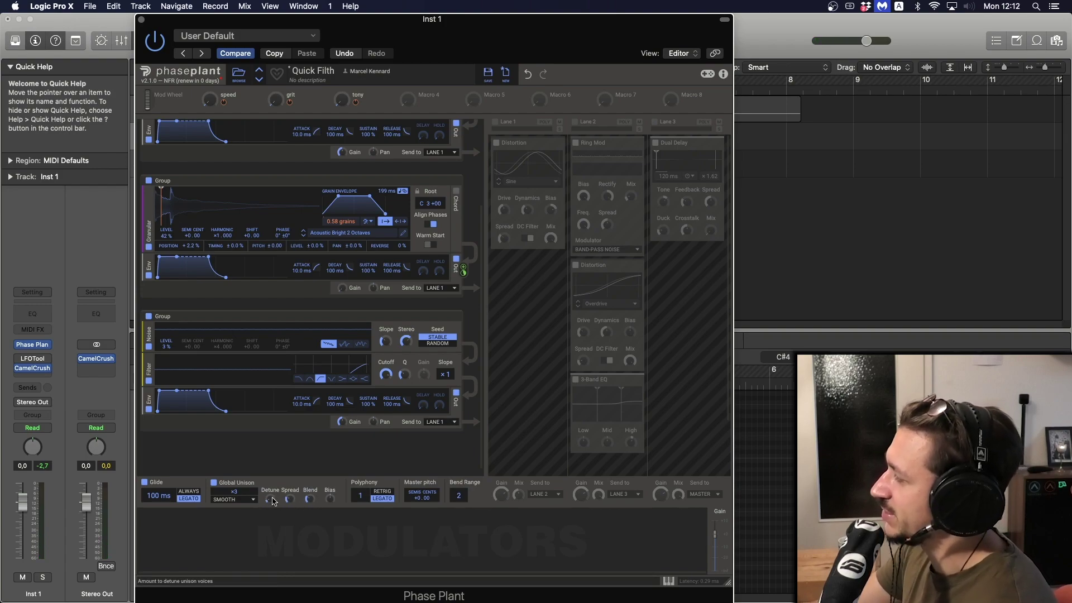
pyautogui.click(233, 484)
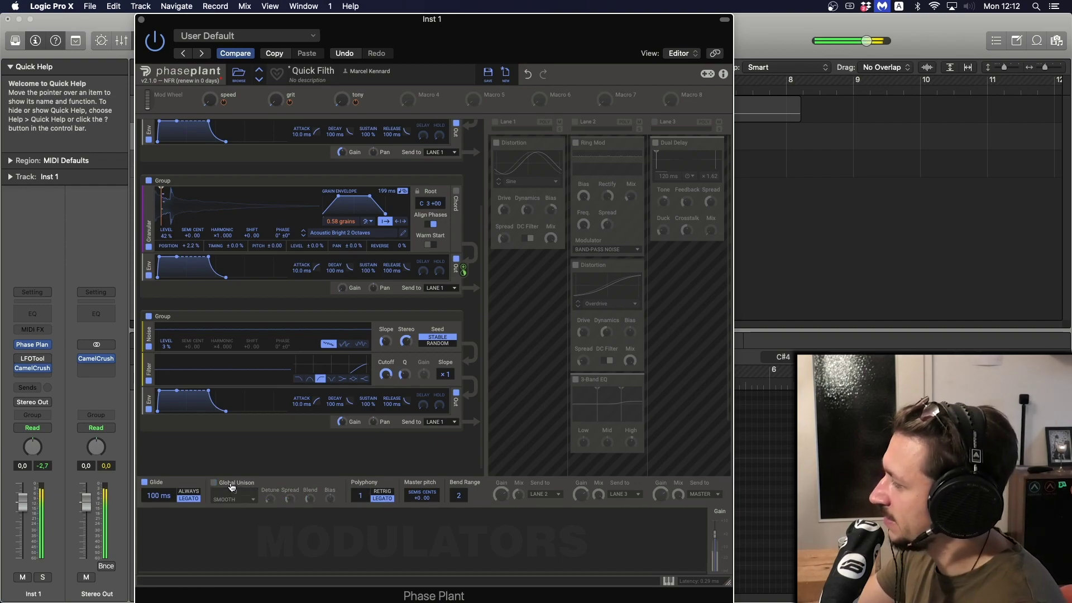
pyautogui.click(232, 485)
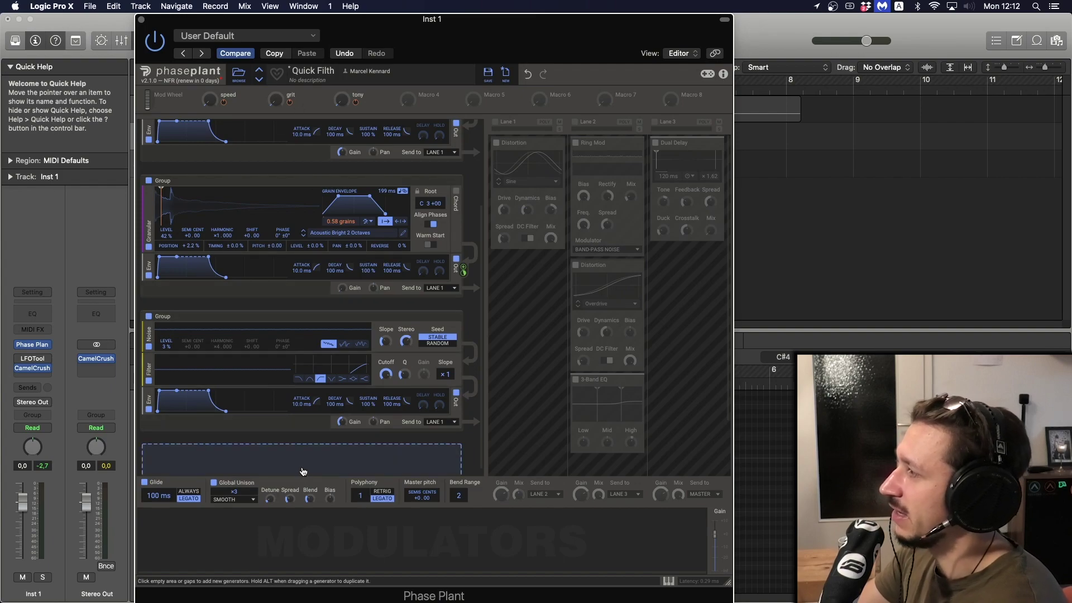
# Enable Lane 1 and review its Distortion types, keeping Sine selected.
pyautogui.scroll(1, 303, 471)
pyautogui.scroll(-2, 303, 472)
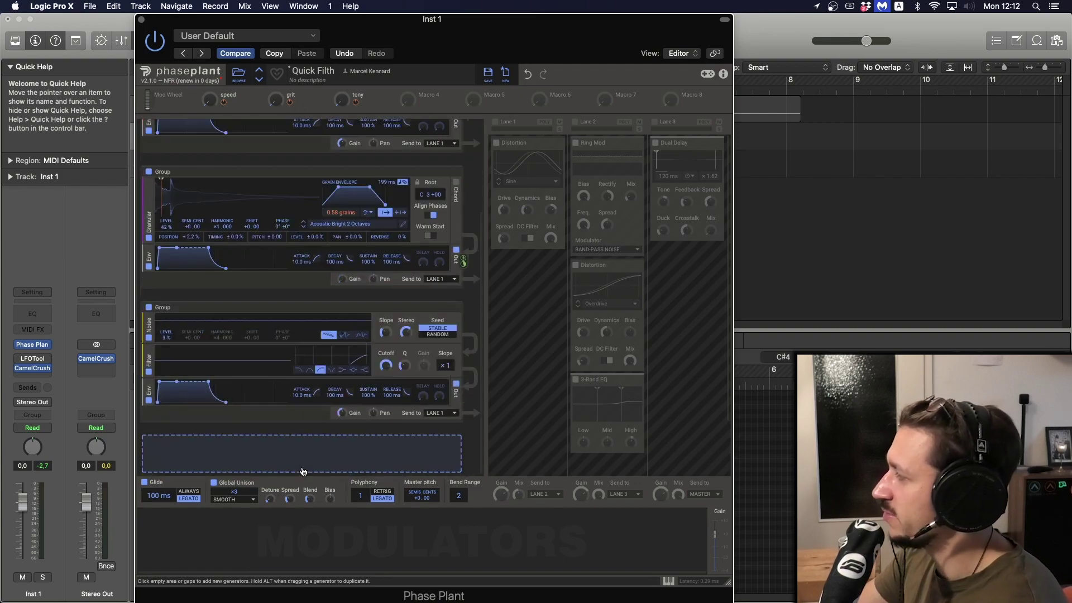
pyautogui.scroll(-2, 361, 456)
pyautogui.scroll(2, 362, 456)
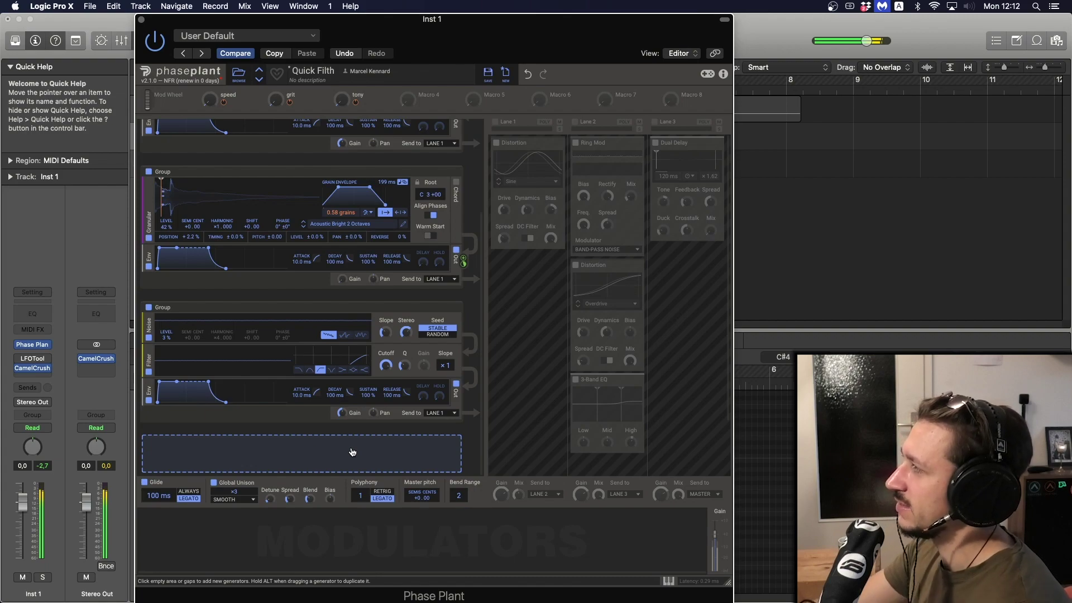
pyautogui.scroll(3, 353, 452)
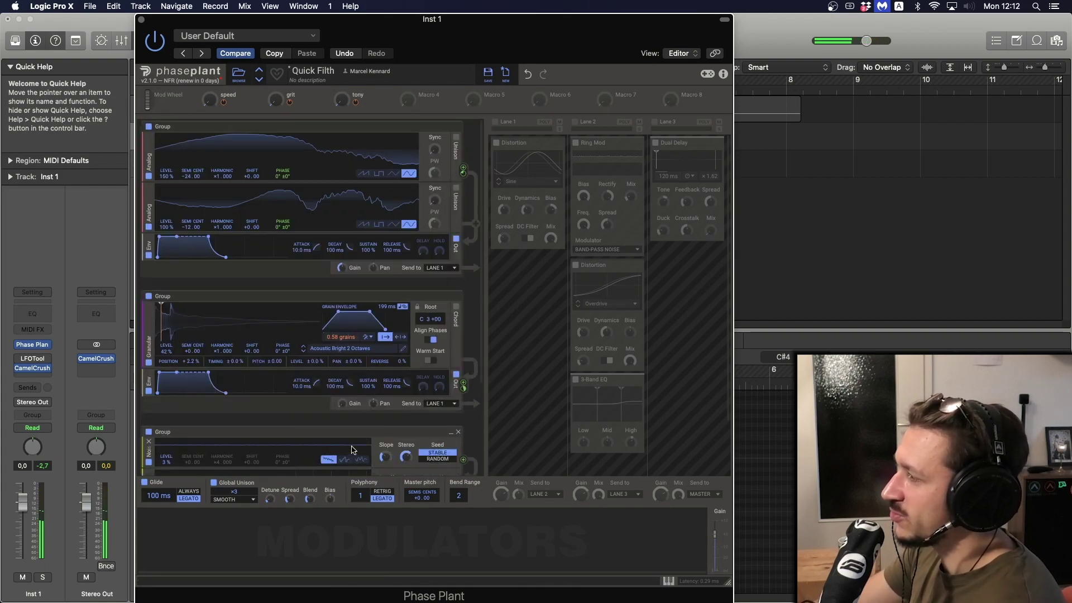
pyautogui.click(496, 123)
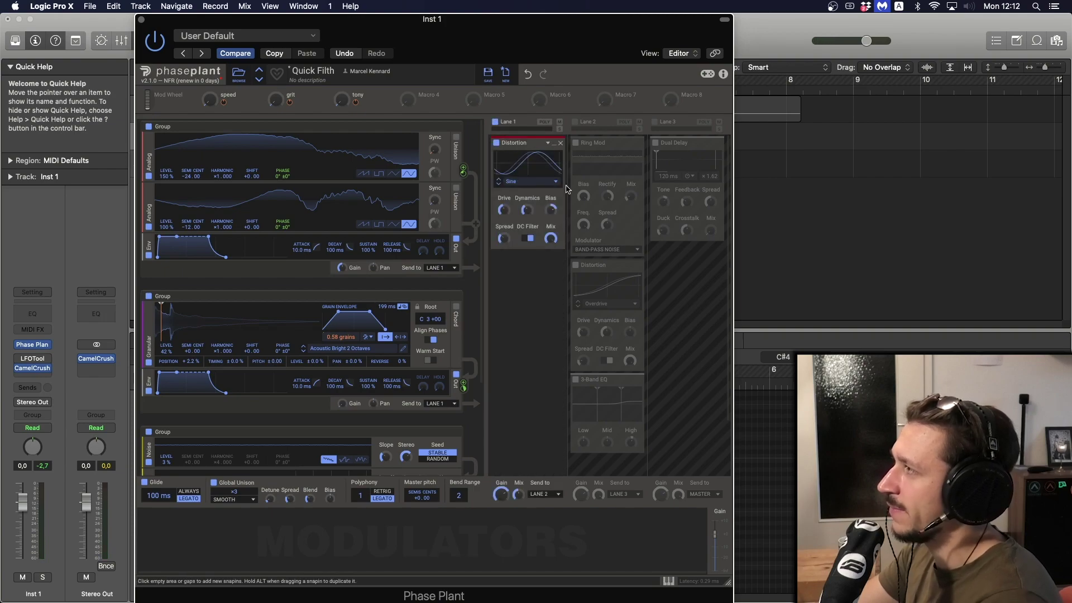
pyautogui.click(529, 181)
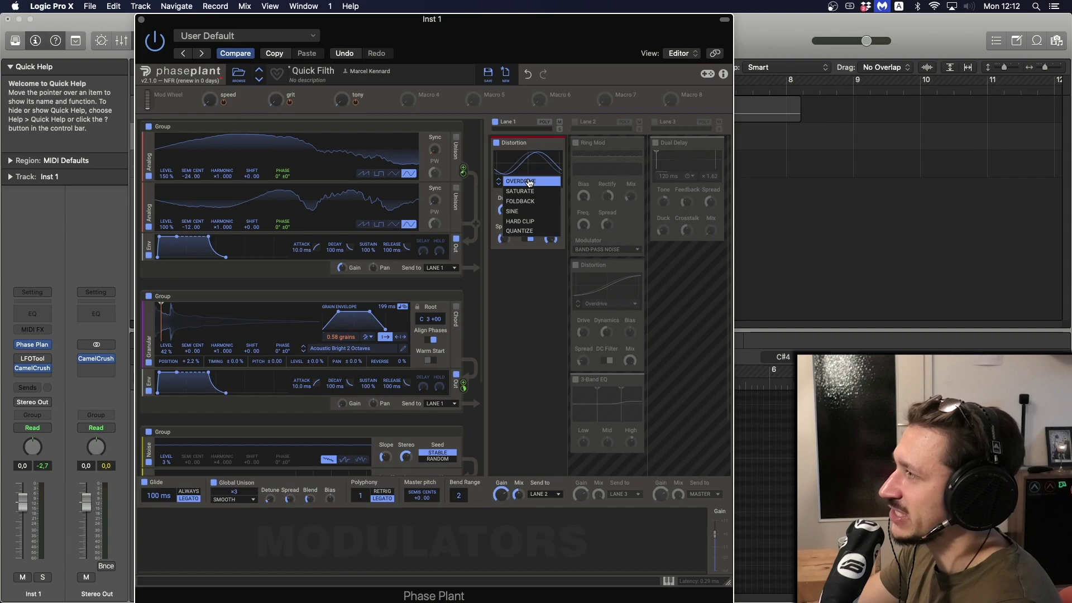
pyautogui.click(529, 212)
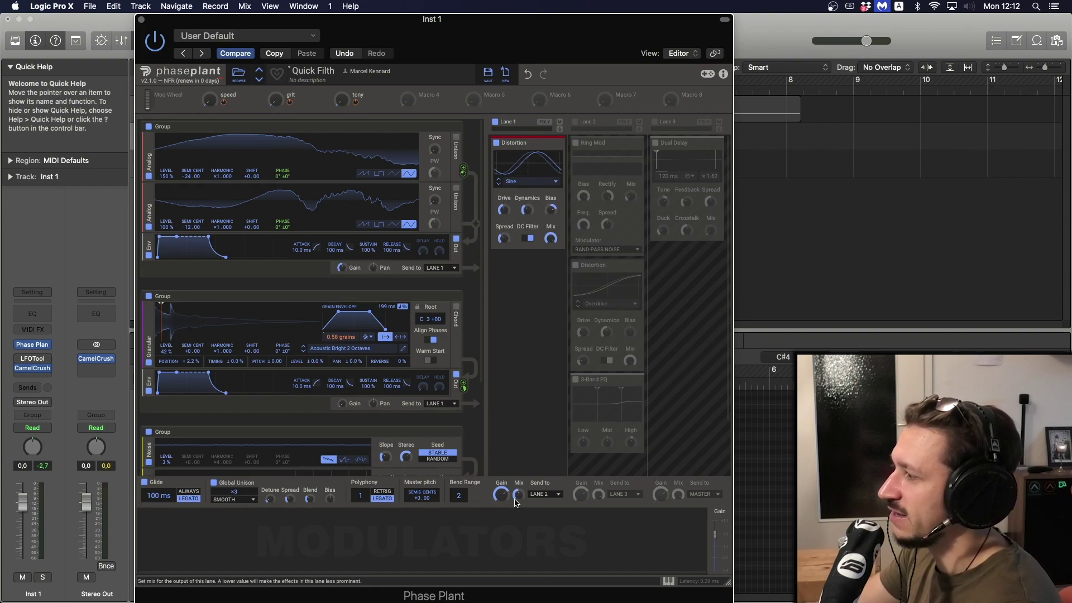
# Audition the output Mix of Lane 1.
pyautogui.moveTo(515, 502); pyautogui.dragTo(515, 501)
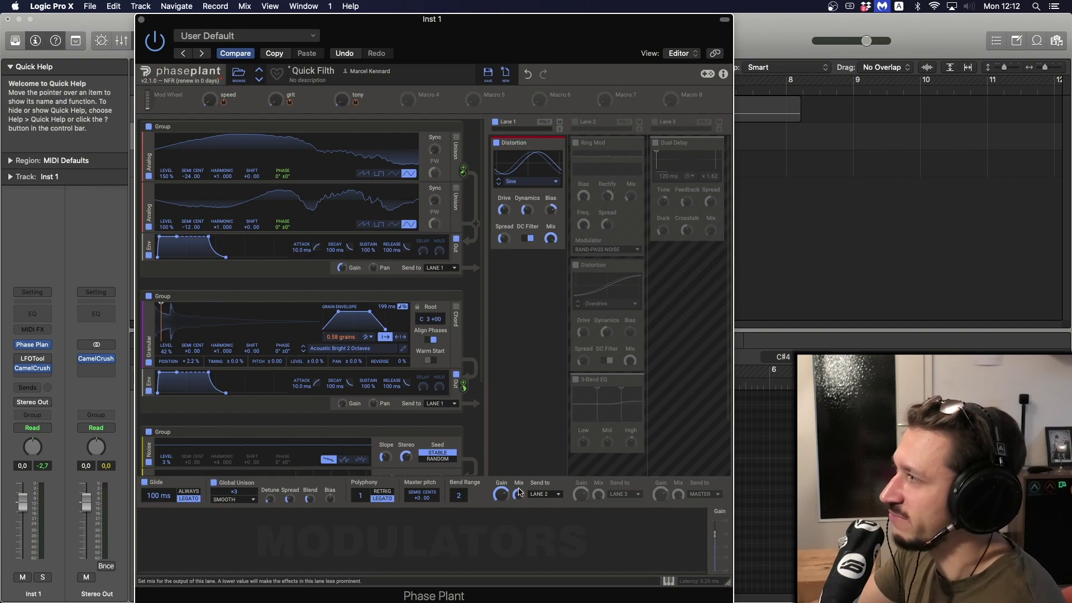
pyautogui.moveTo(516, 502); pyautogui.dragTo(515, 500)
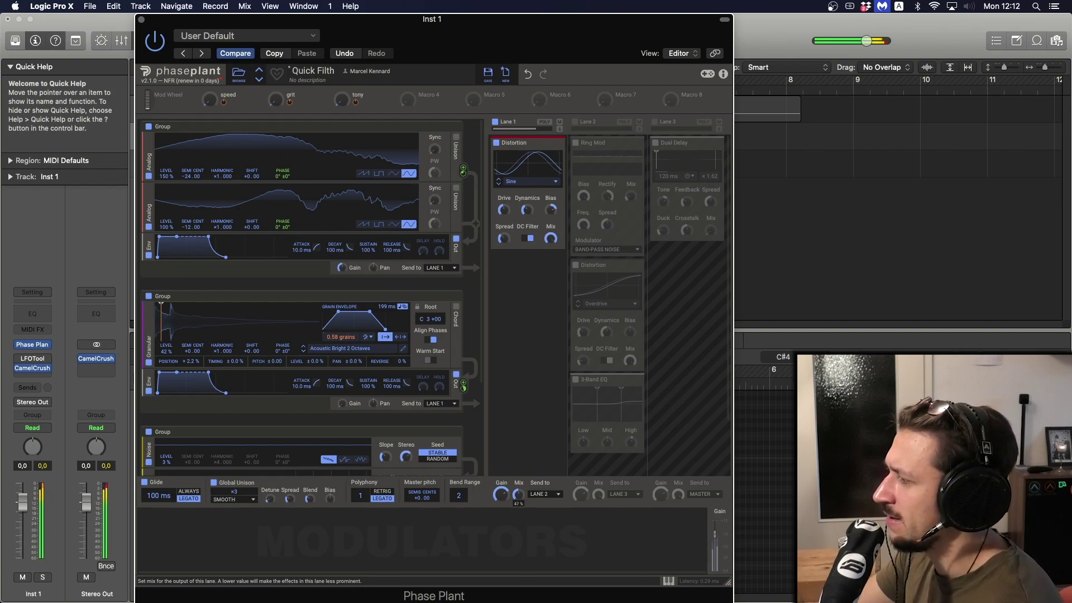
pyautogui.moveTo(518, 494); pyautogui.dragTo(518, 498)
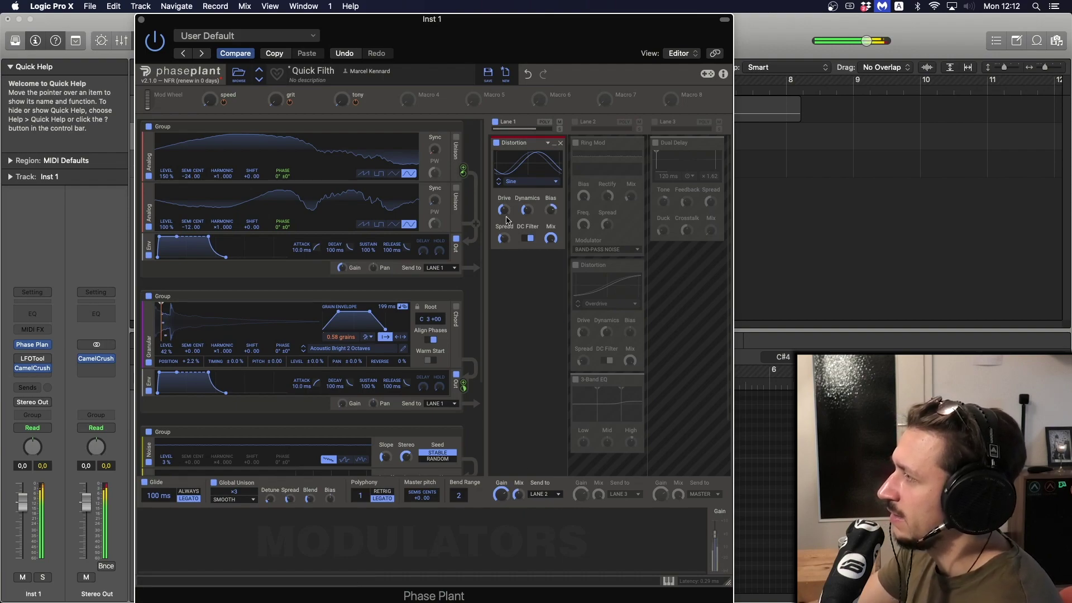
# Audition the Spread, Bias and Dynamics controls of Lane 1's Distortion.
pyautogui.moveTo(503, 238); pyautogui.dragTo(503, 241)
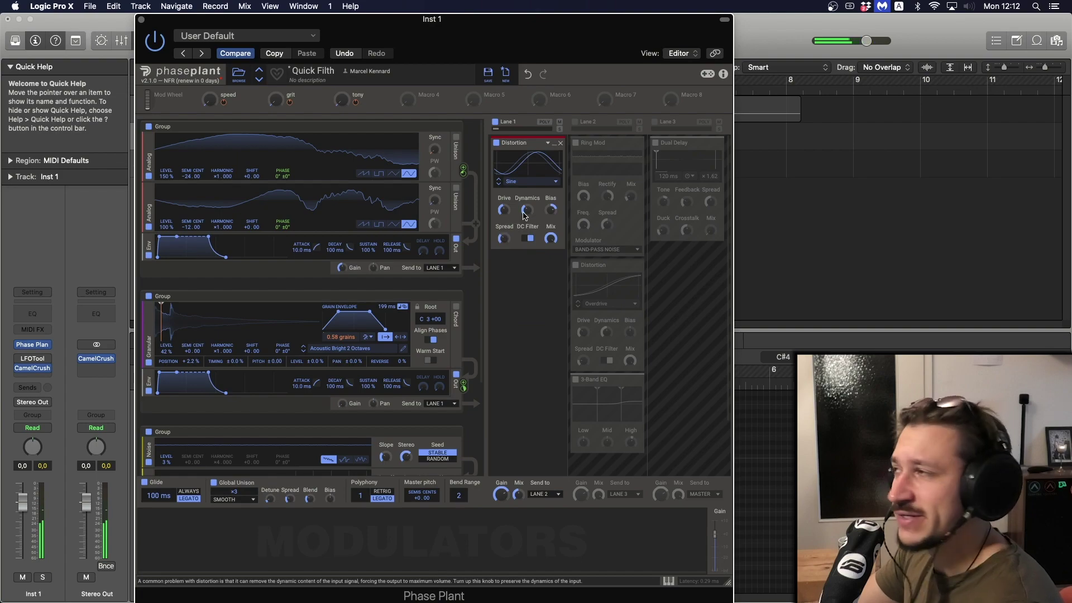
pyautogui.moveTo(551, 209); pyautogui.dragTo(551, 211)
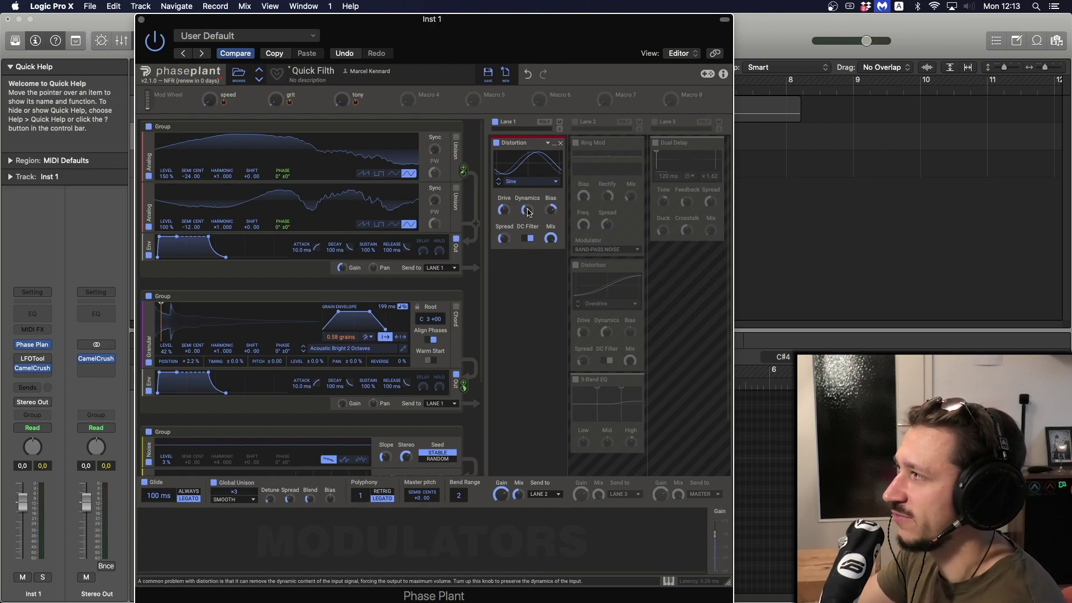
pyautogui.moveTo(528, 211); pyautogui.dragTo(528, 209)
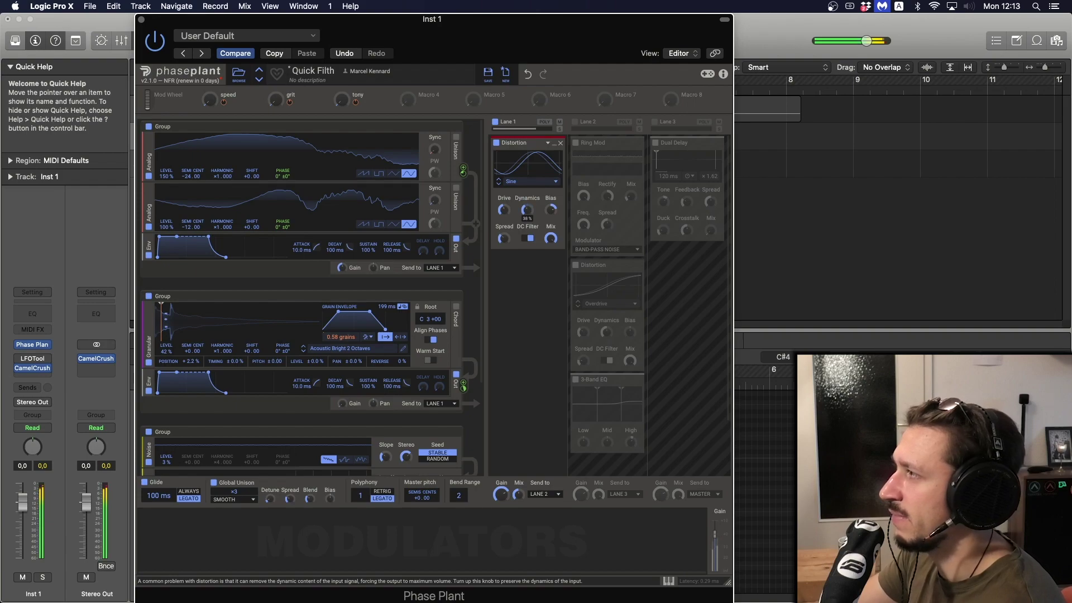
# Audition the Bias, Dynamics and Drive of Lane 1's Distortion and lower the lane's output Mix.
pyautogui.moveTo(554, 213); pyautogui.dragTo(554, 215)
pyautogui.moveTo(526, 210)
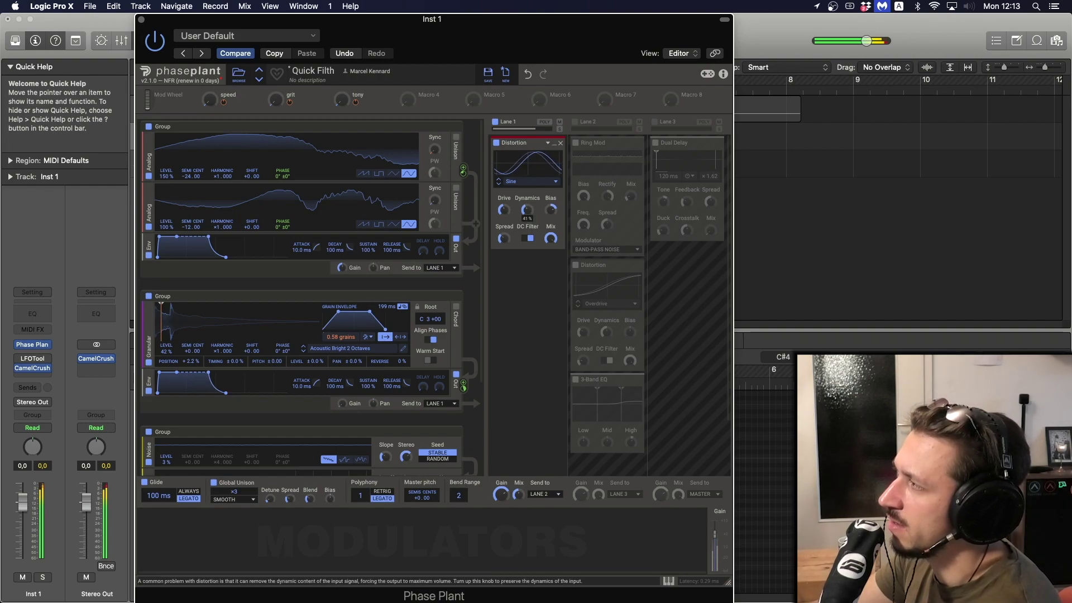
pyautogui.moveTo(503, 210); pyautogui.dragTo(503, 206)
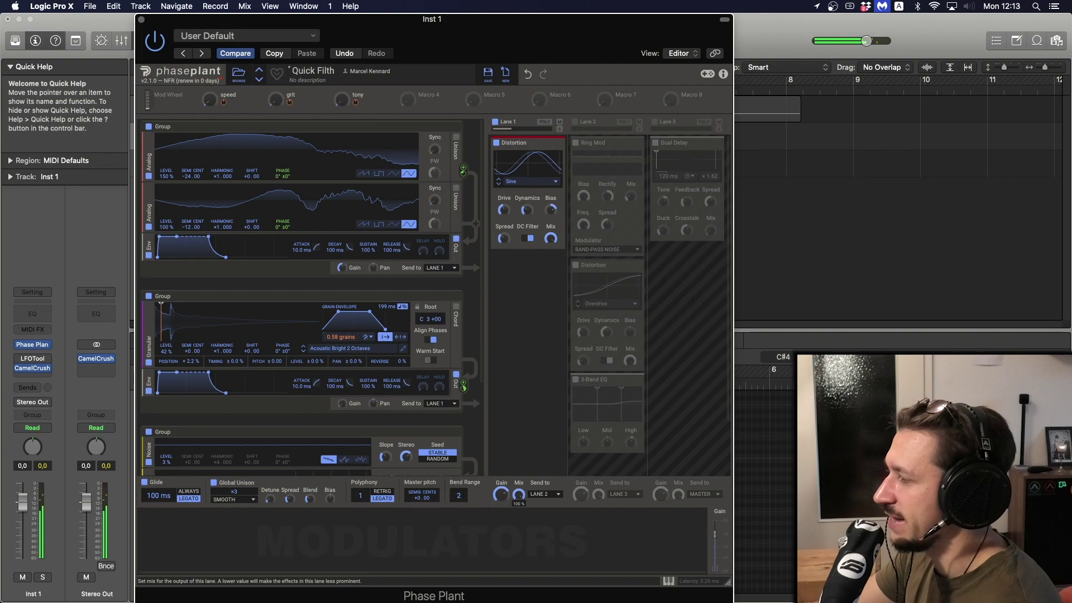
pyautogui.moveTo(551, 210); pyautogui.dragTo(503, 205)
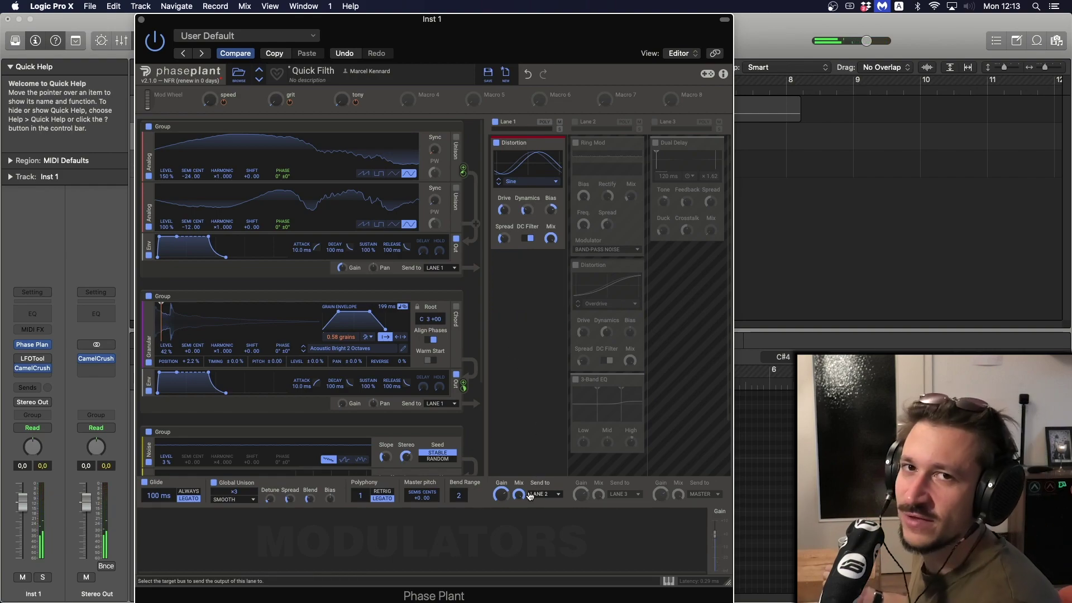
pyautogui.moveTo(518, 497); pyautogui.dragTo(519, 492)
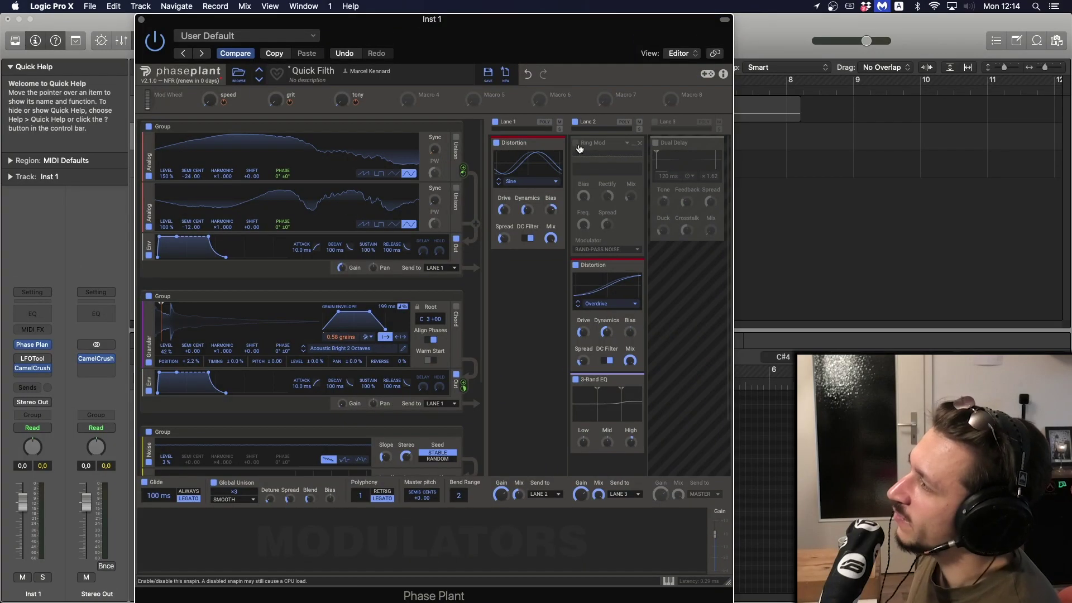
# Enable the Ring Mod in Lane 2 and bypass the lane's Distortion and 3-Band EQ to isolate it.
pyautogui.click(576, 144)
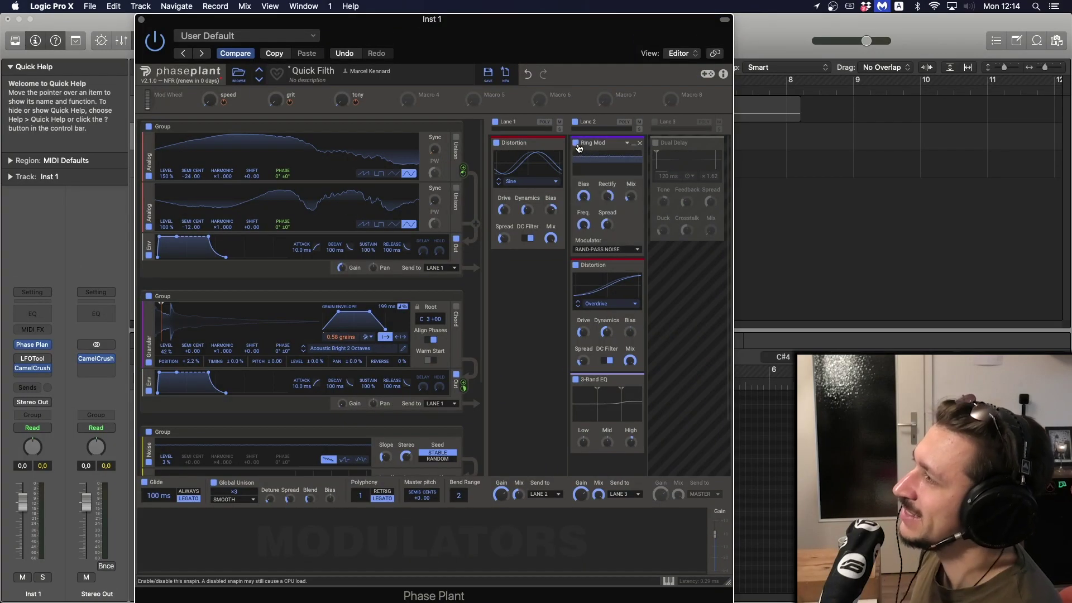
pyautogui.click(576, 265)
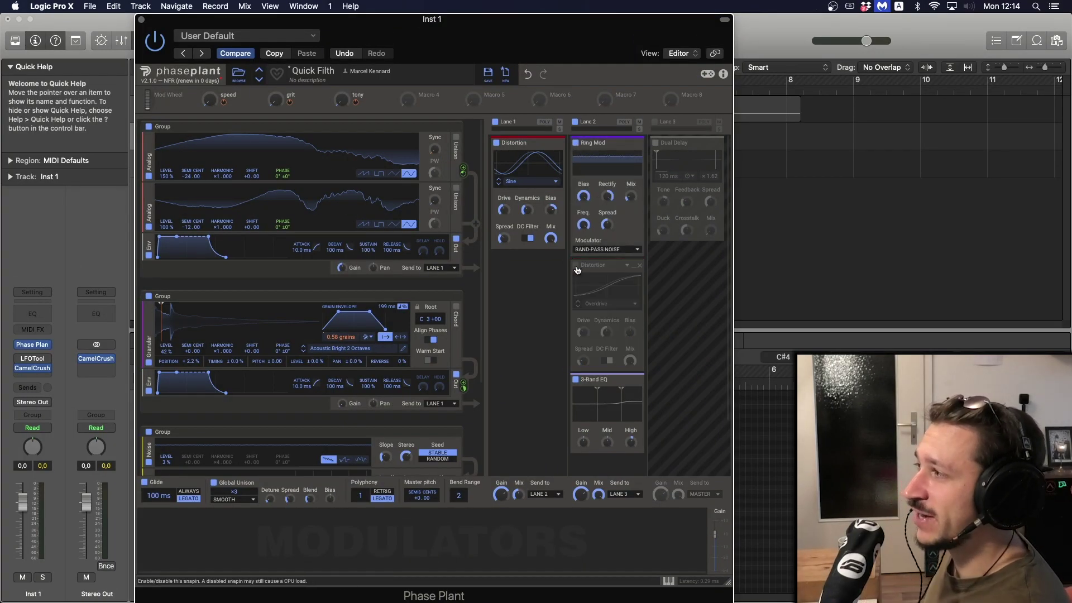
pyautogui.click(575, 382)
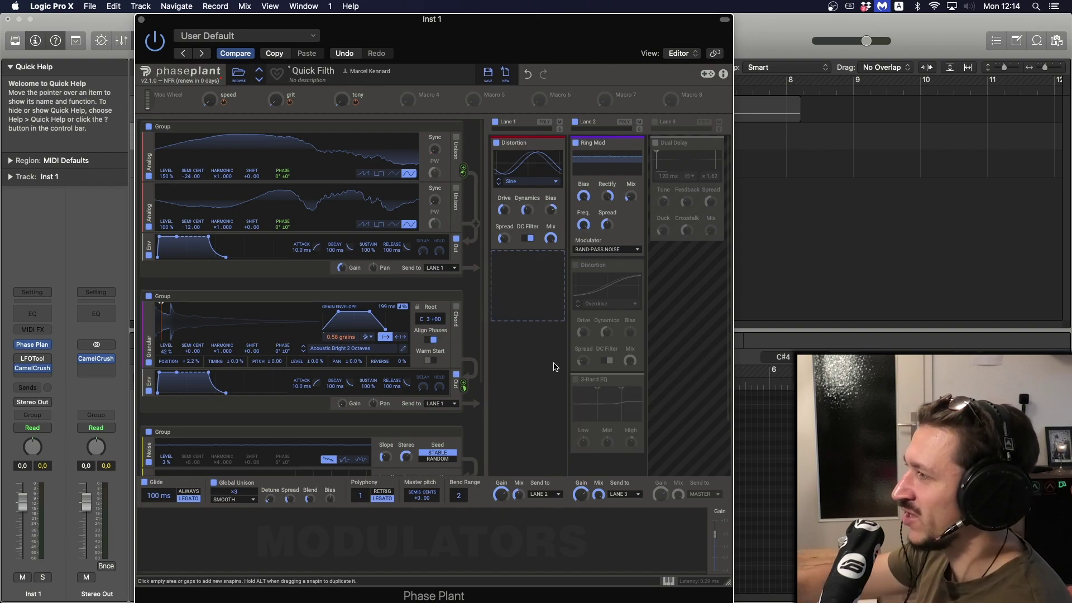
# Audition the Ring Mod's Mix and frequency and review its modulator types, keeping Band-Pass Noise.
pyautogui.moveTo(631, 196); pyautogui.dragTo(631, 209)
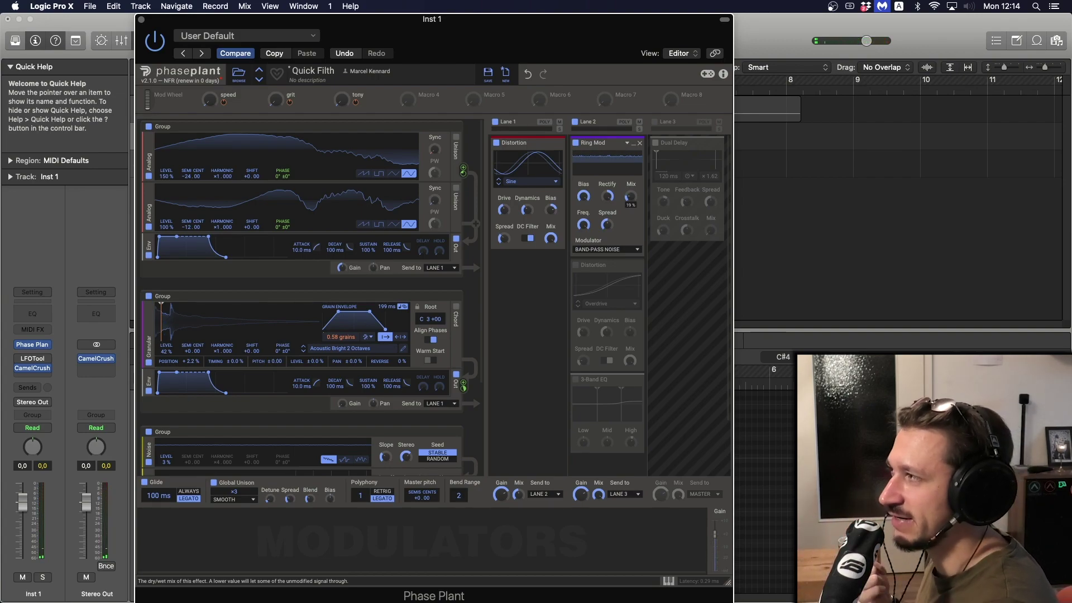
pyautogui.click(614, 249)
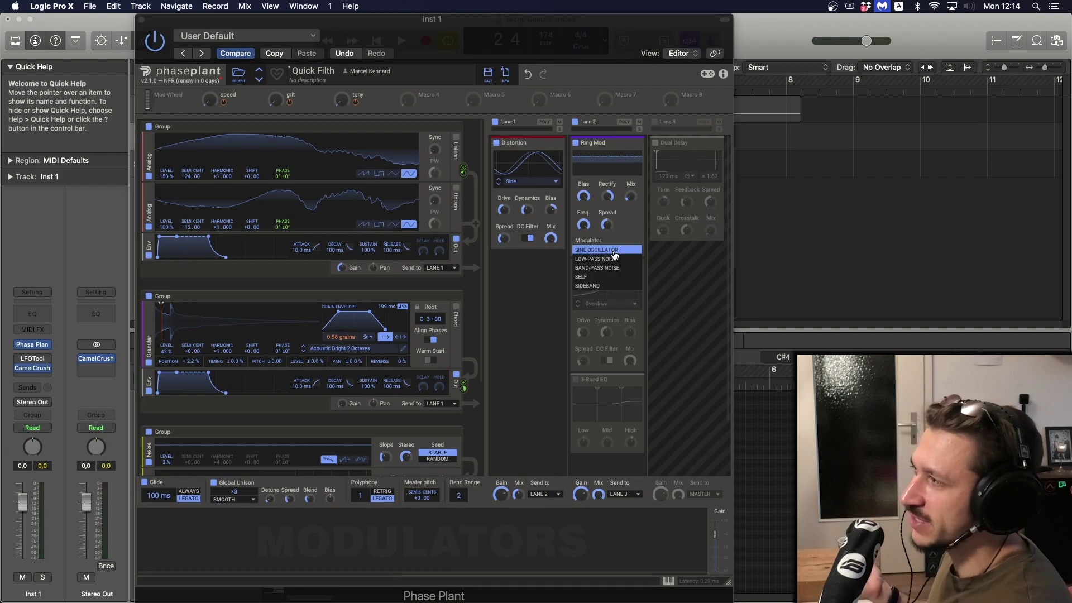
pyautogui.click(601, 268)
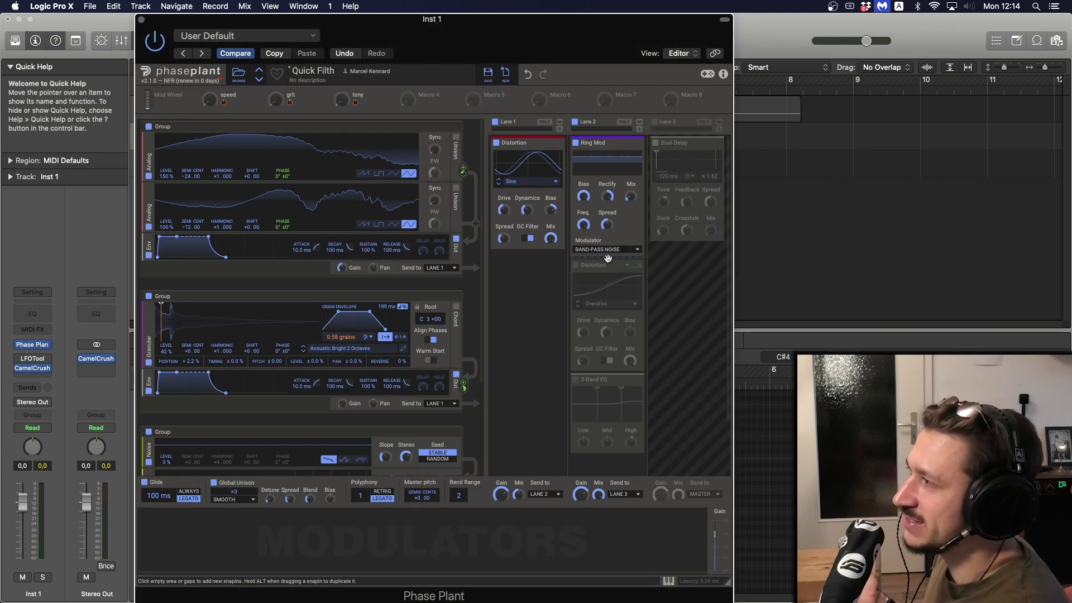
pyautogui.moveTo(584, 224); pyautogui.dragTo(590, 220)
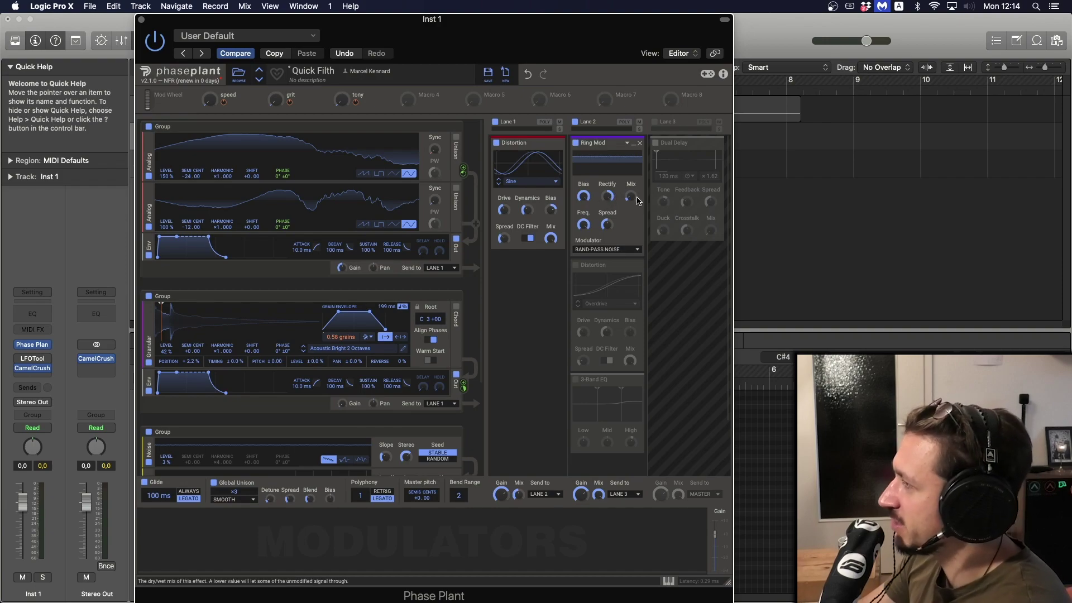
pyautogui.moveTo(630, 197); pyautogui.dragTo(631, 195)
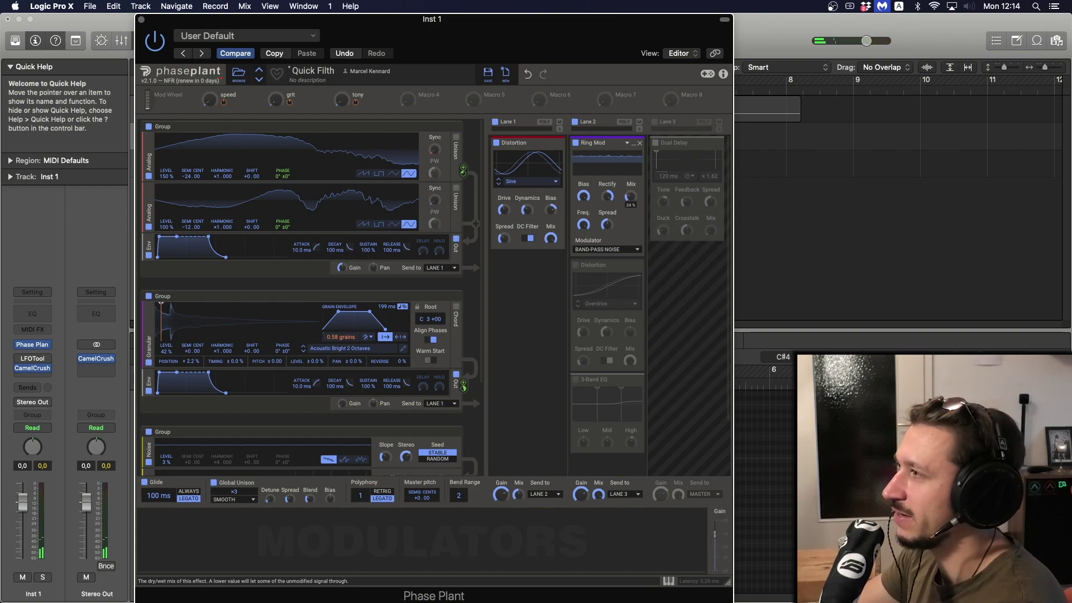
pyautogui.moveTo(630, 196); pyautogui.dragTo(630, 195)
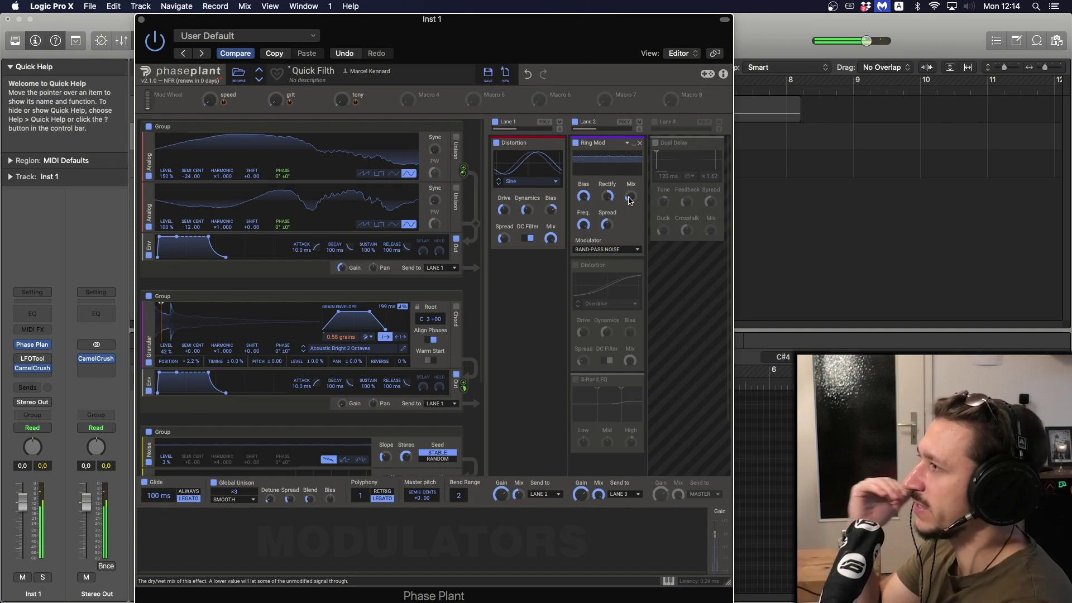
# Re-enable Lane 2's Distortion and 3-Band EQ and audition the sound with the grit and tony macros raised.
pyautogui.click(576, 266)
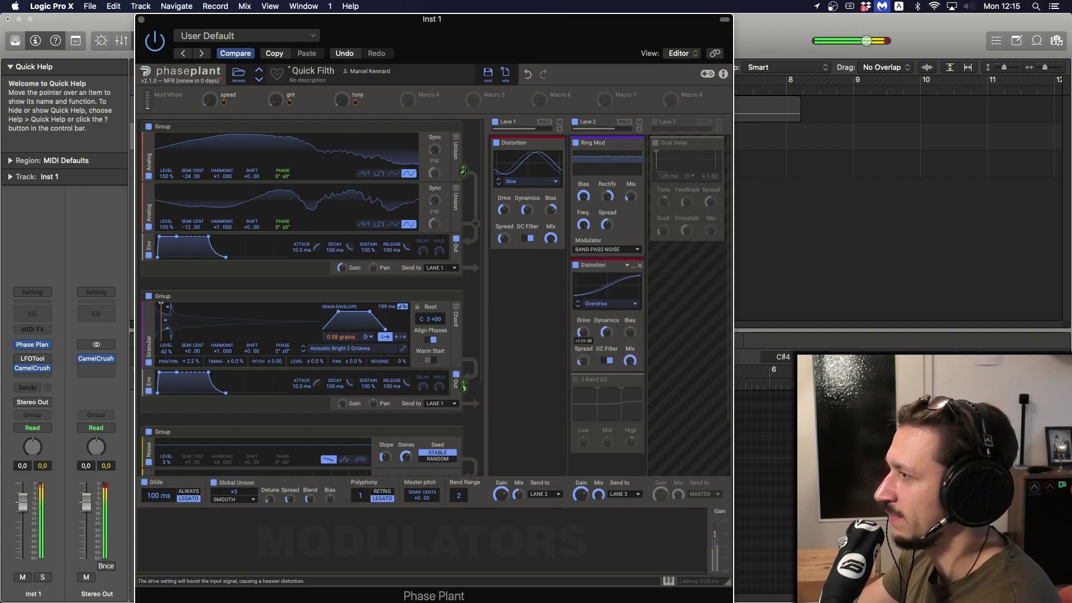
pyautogui.click(575, 381)
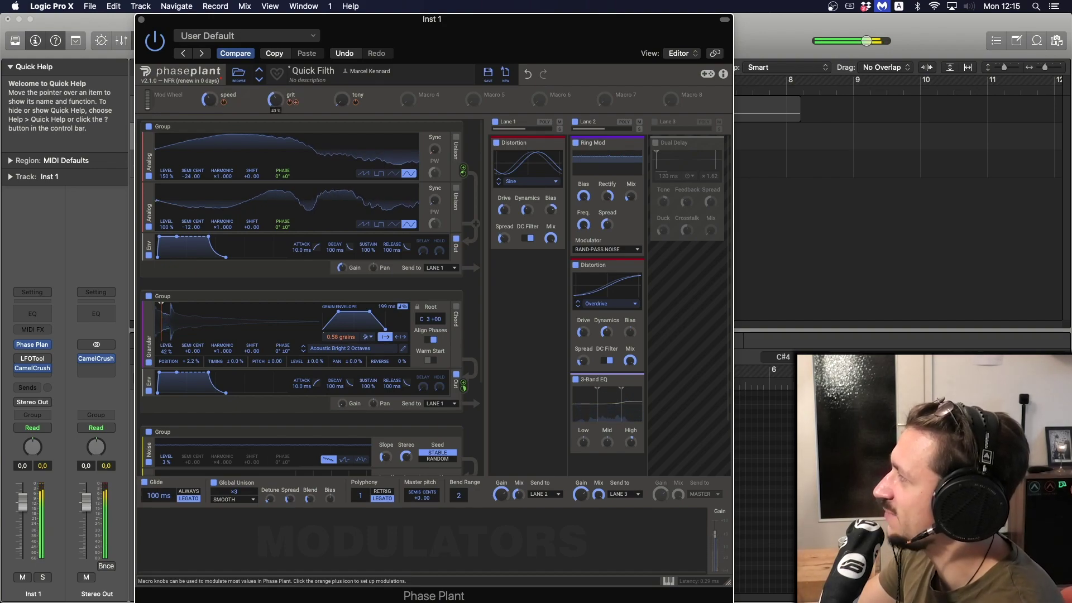
pyautogui.doubleClick(328, 93)
pyautogui.press('Return')
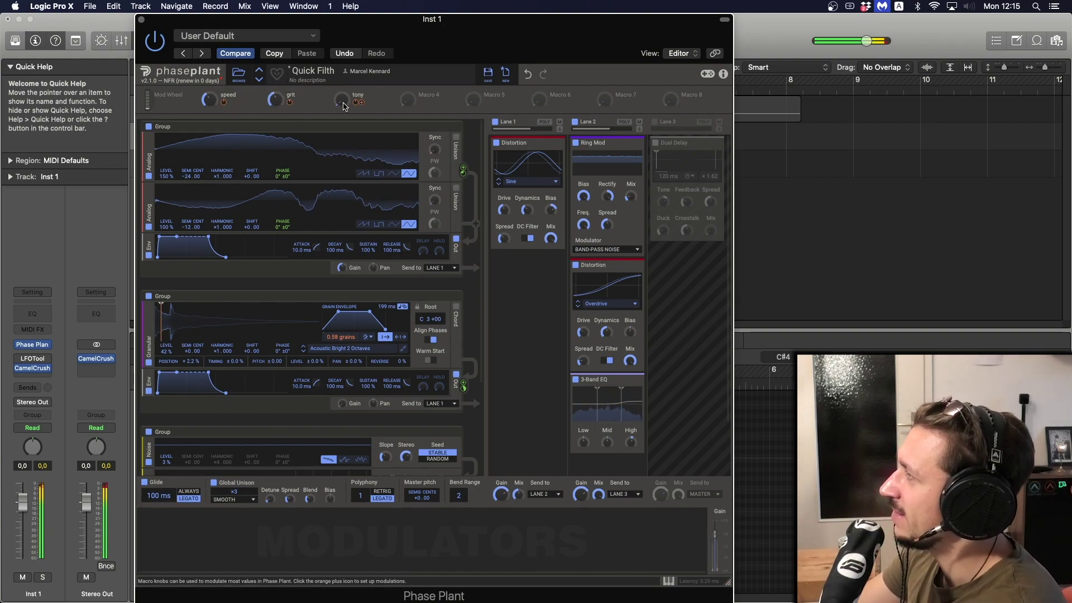
pyautogui.moveTo(341, 100); pyautogui.dragTo(341, 88)
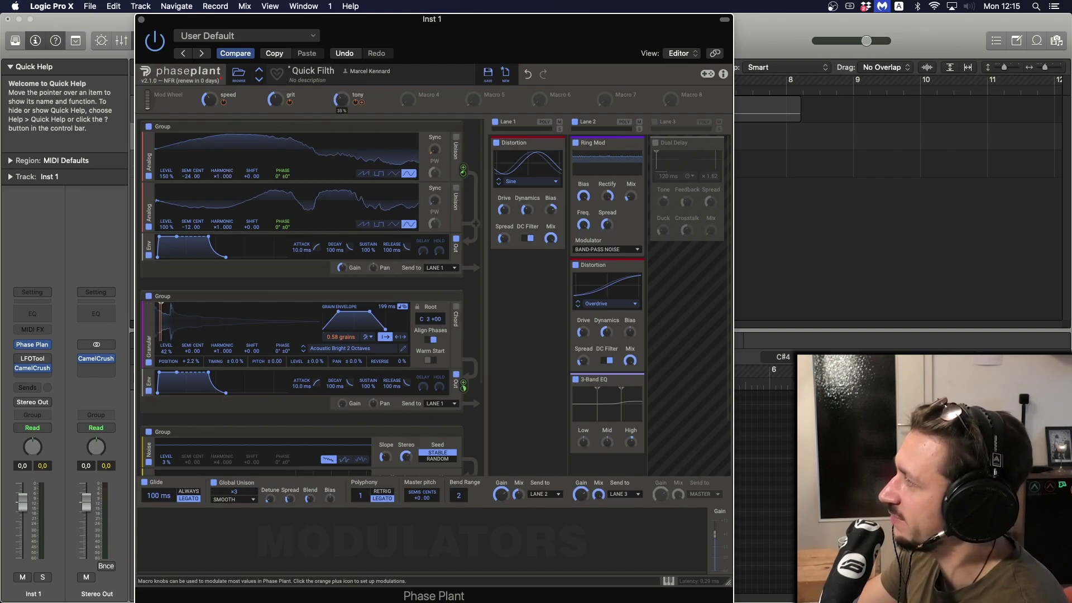
pyautogui.moveTo(340, 100)
pyautogui.mouseDown()
pyautogui.moveTo(340, 80)
pyautogui.moveTo(341, 106)
pyautogui.mouseUp()
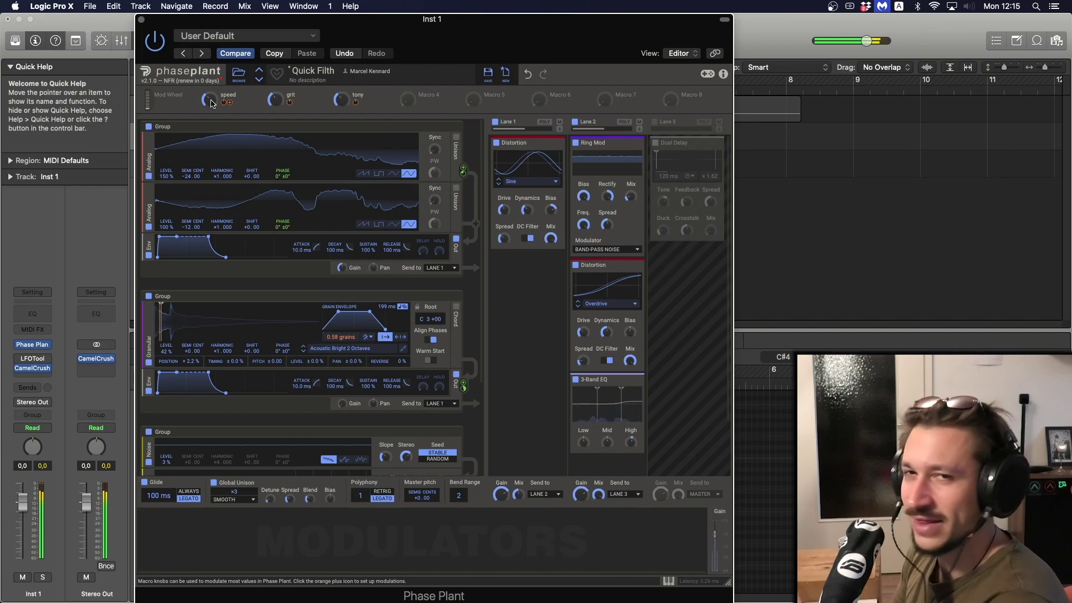
# Enable Lane 3 and audition the Mix amount of its Dual Delay.
pyautogui.click(655, 122)
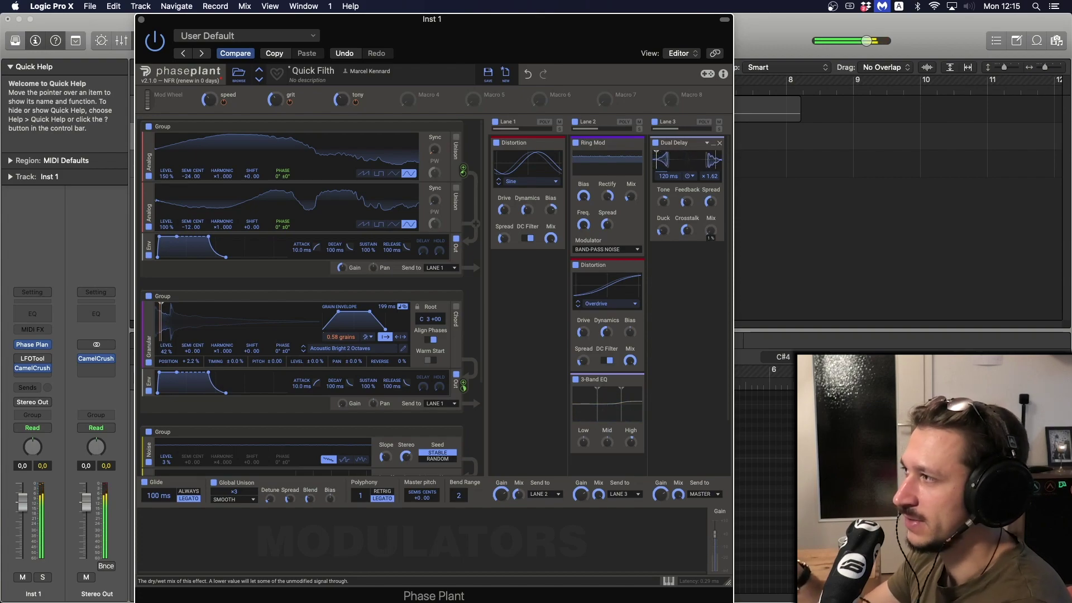
pyautogui.moveTo(710, 230); pyautogui.dragTo(710, 263)
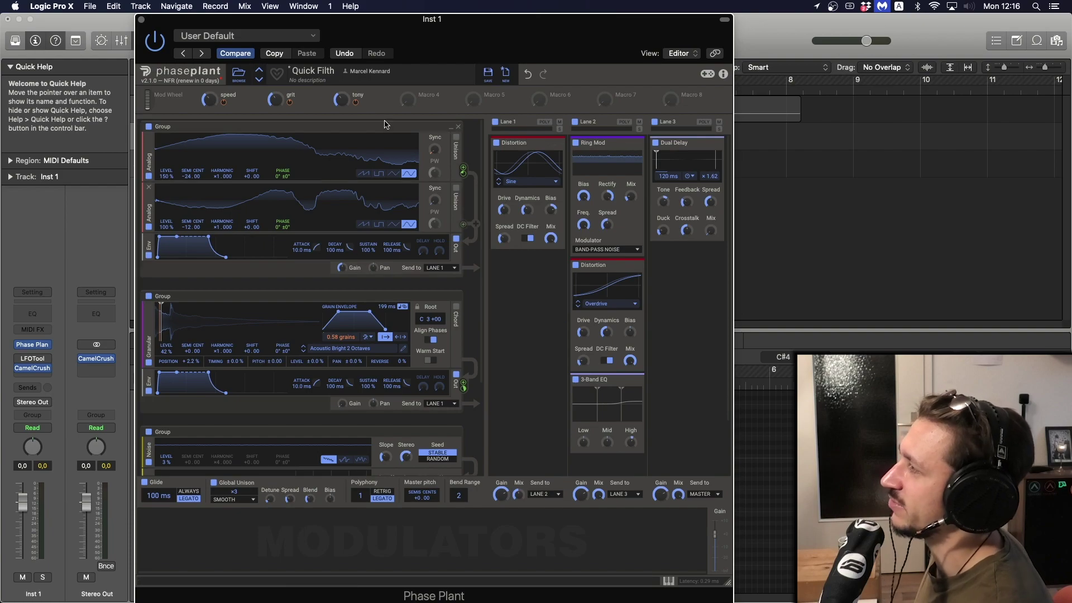
# Browse the factory Chords grain samples for the Granular generator, keeping Acoustic Bright 2 Octaves, and examine its grain count.
pyautogui.scroll(-3, 522, 335)
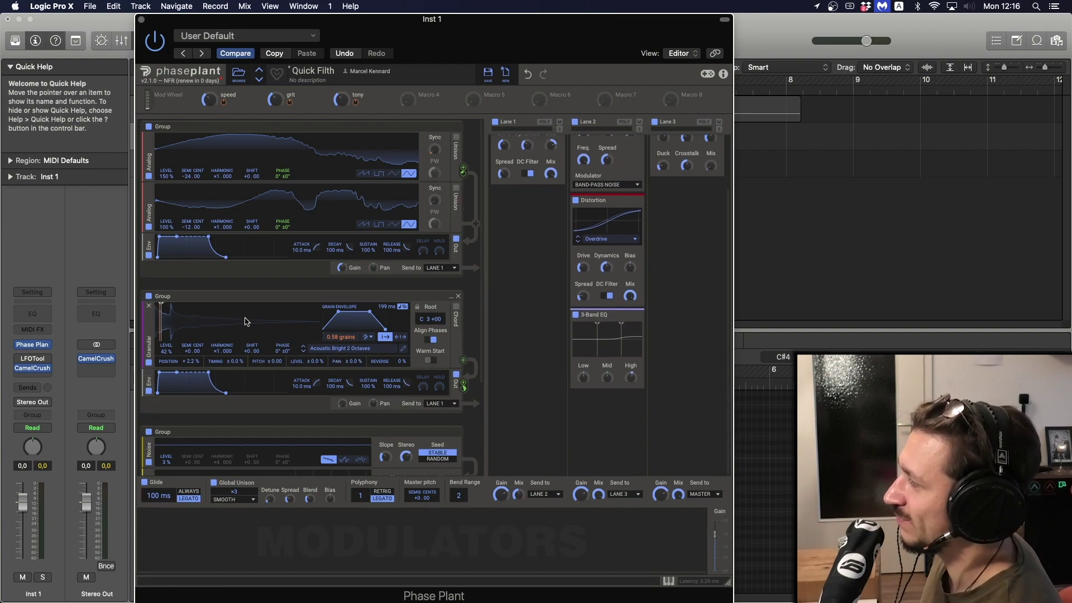
pyautogui.click(349, 349)
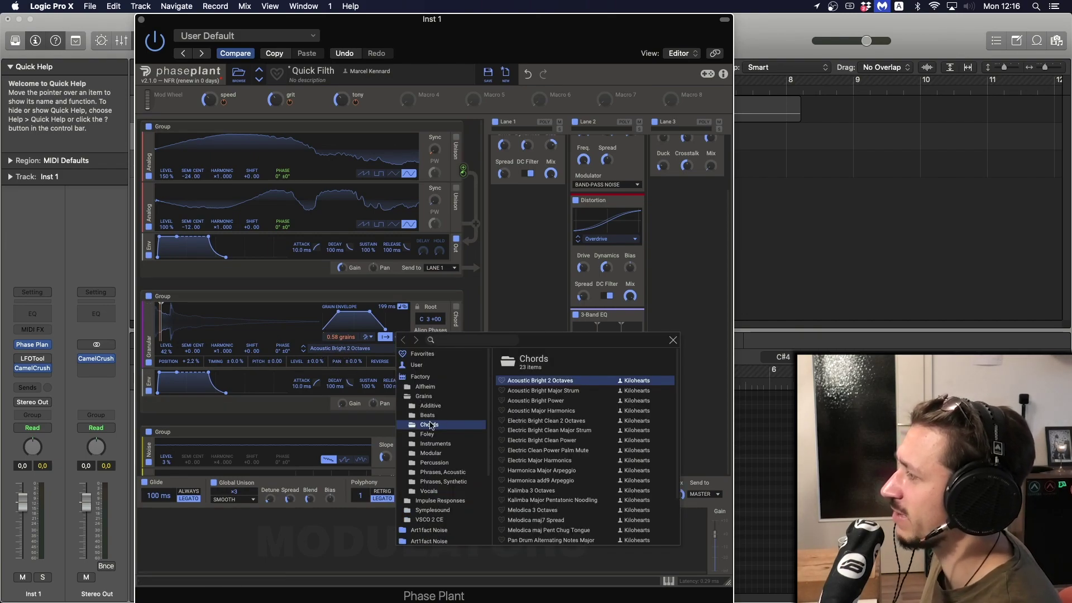
pyautogui.click(673, 341)
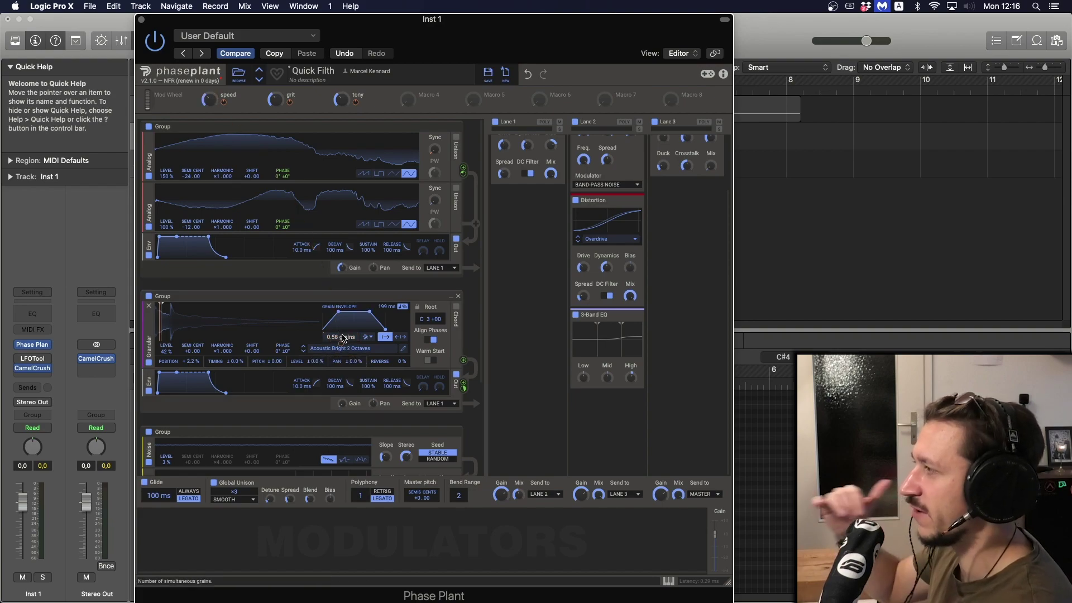
pyautogui.moveTo(345, 343)
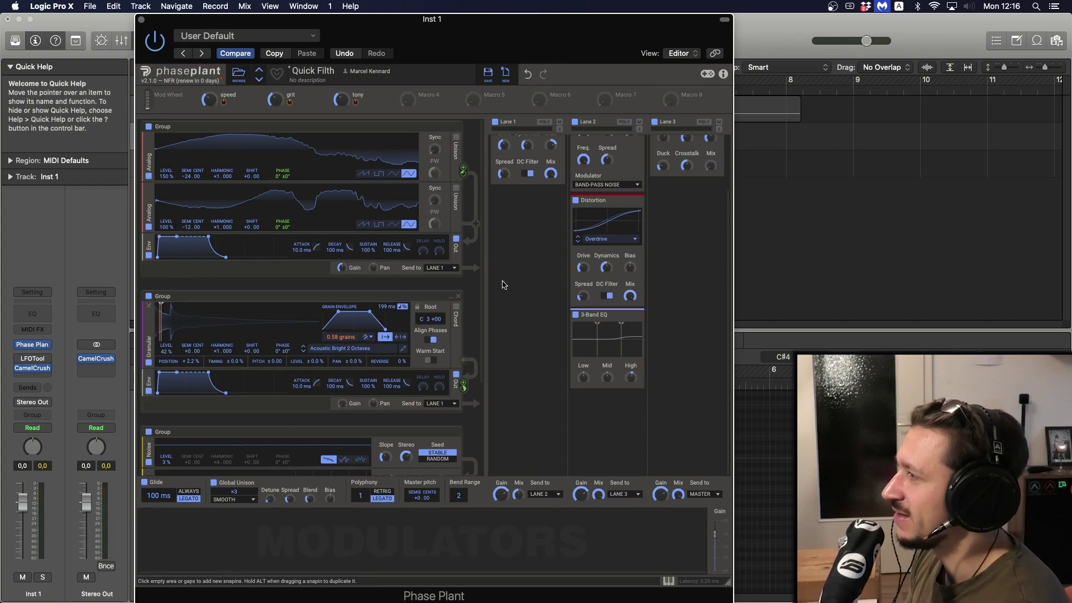
# Revisit the output Mix of Lane 1 to demonstrate how it blends the lane's effects.
pyautogui.scroll(3, 506, 282)
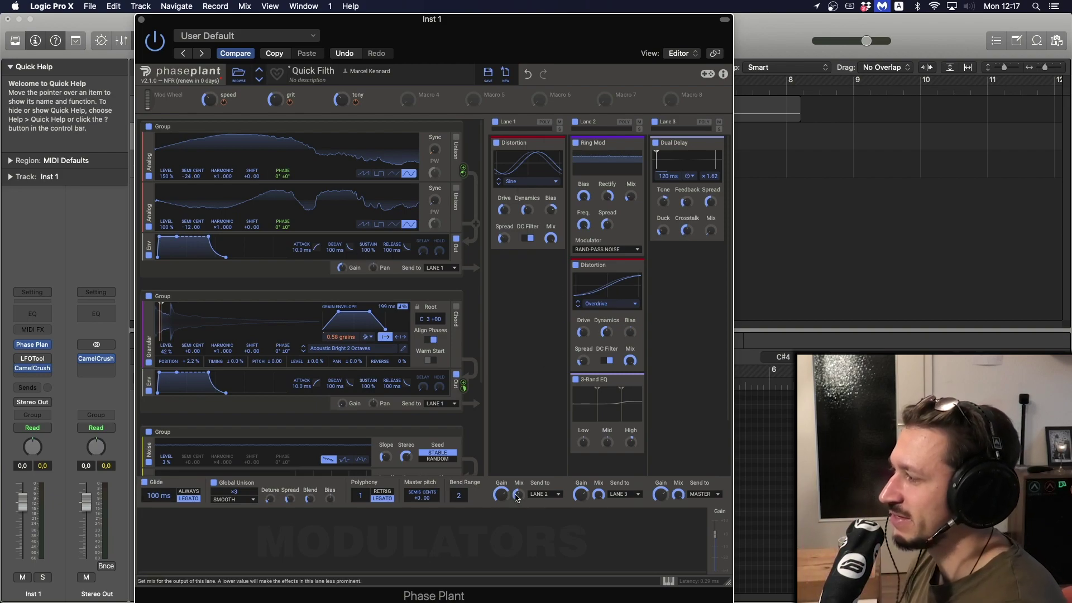
pyautogui.moveTo(516, 498); pyautogui.dragTo(517, 519)
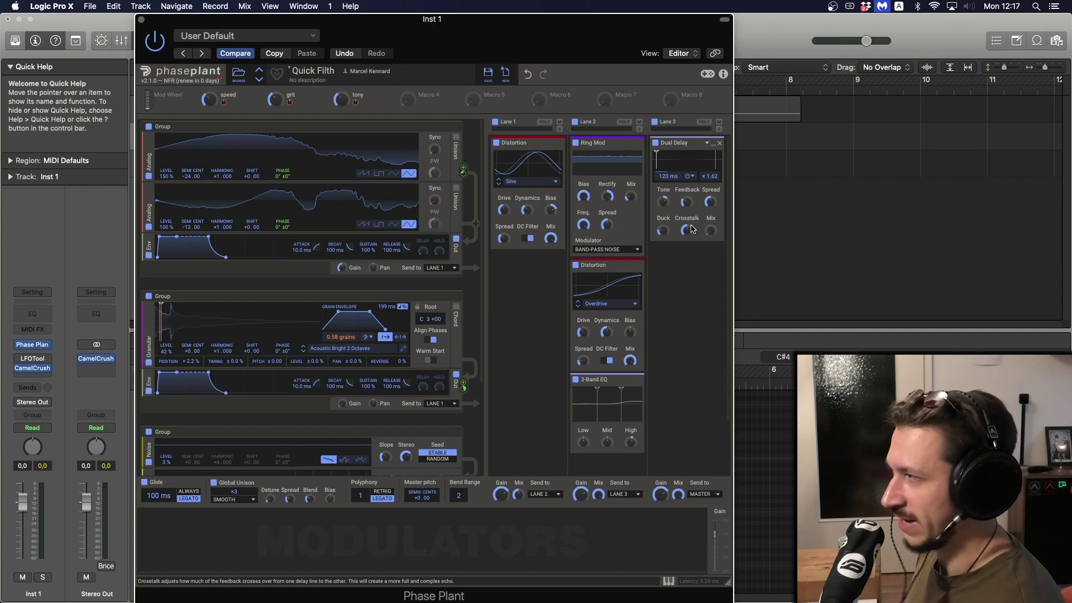
# Close the synth window, select the Inst 1 MIDI region in the arrangement and play the loop from it.
pyautogui.click(142, 20)
pyautogui.click(347, 161)
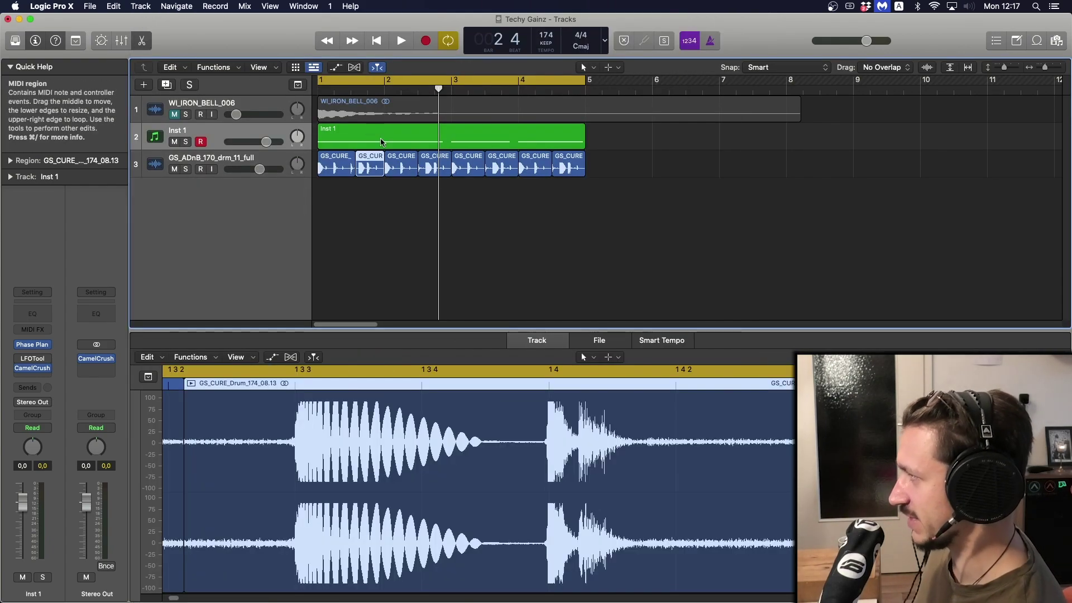
pyautogui.click(381, 142)
pyautogui.hotkey('shift', 'space')
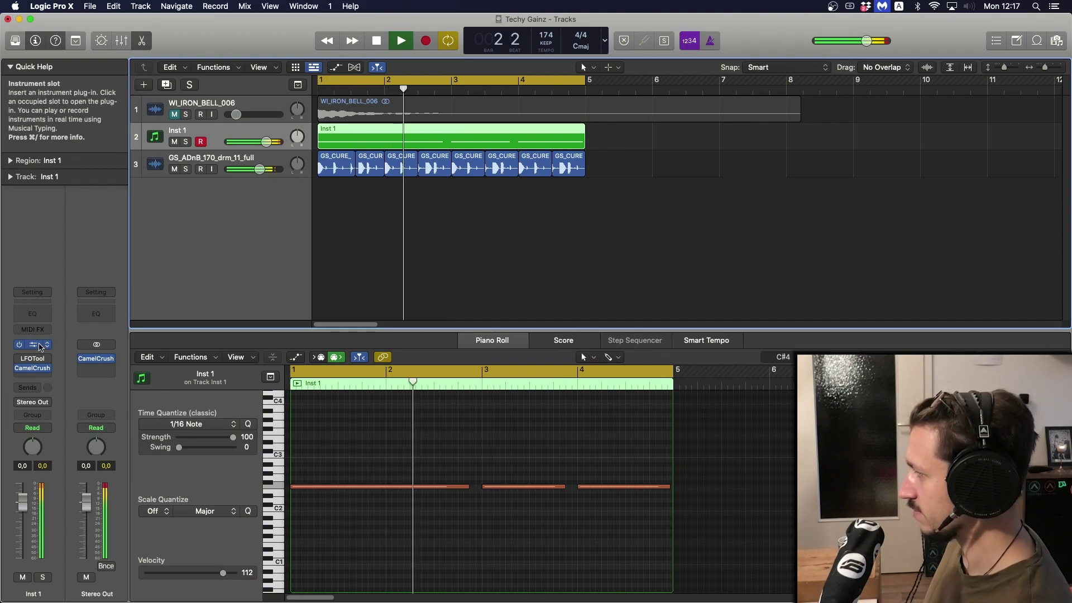
# Reopen Phase Plant on the Inst 1 track, audition the speed, grit and tony macros over the loop, and close it.
pyautogui.click(32, 345)
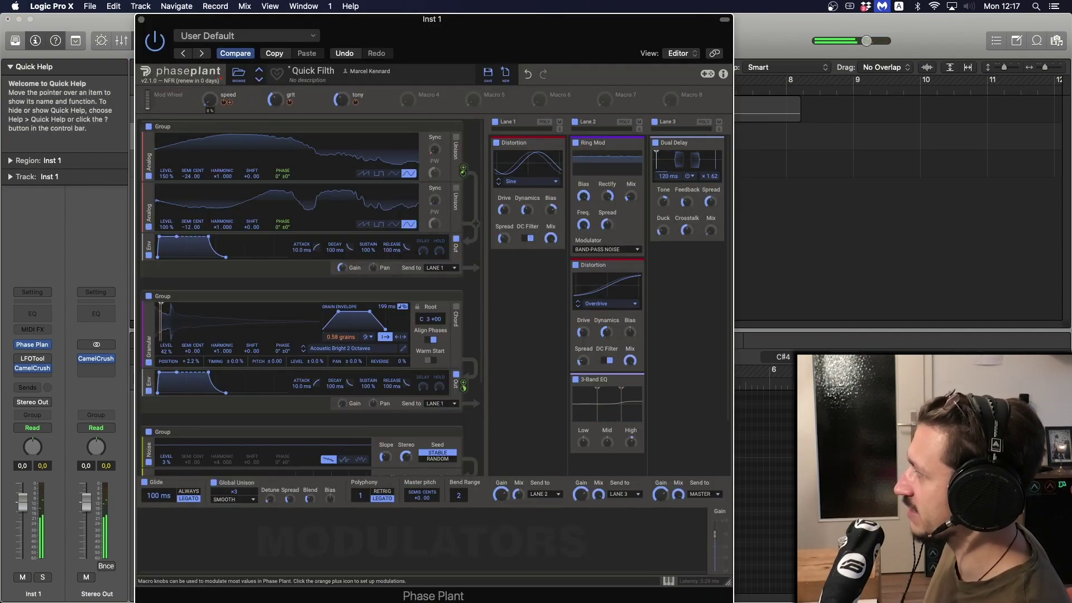
pyautogui.moveTo(275, 100)
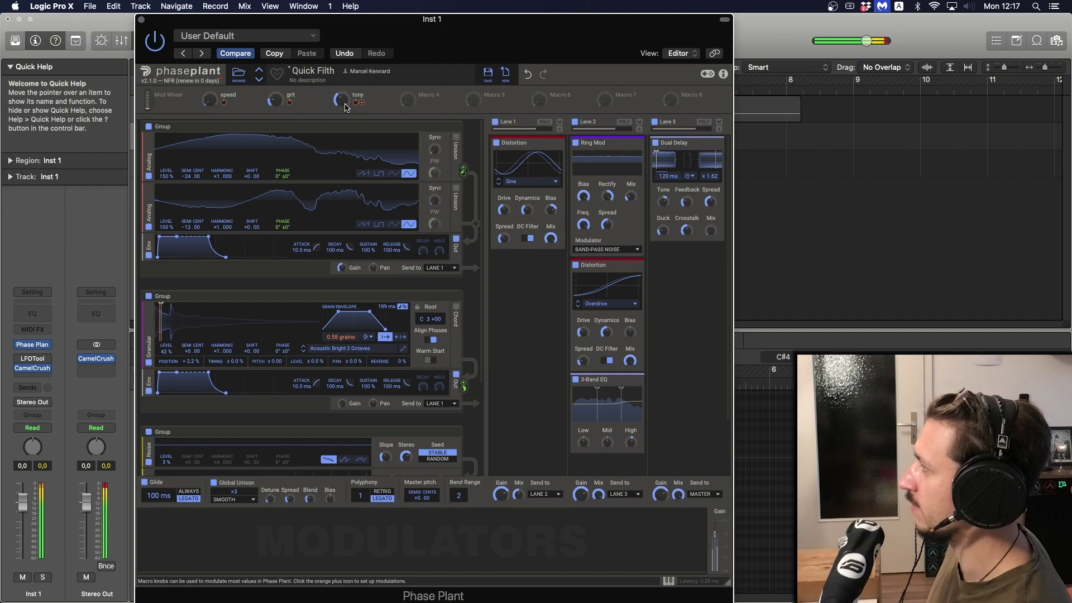
pyautogui.moveTo(275, 99); pyautogui.dragTo(275, 135)
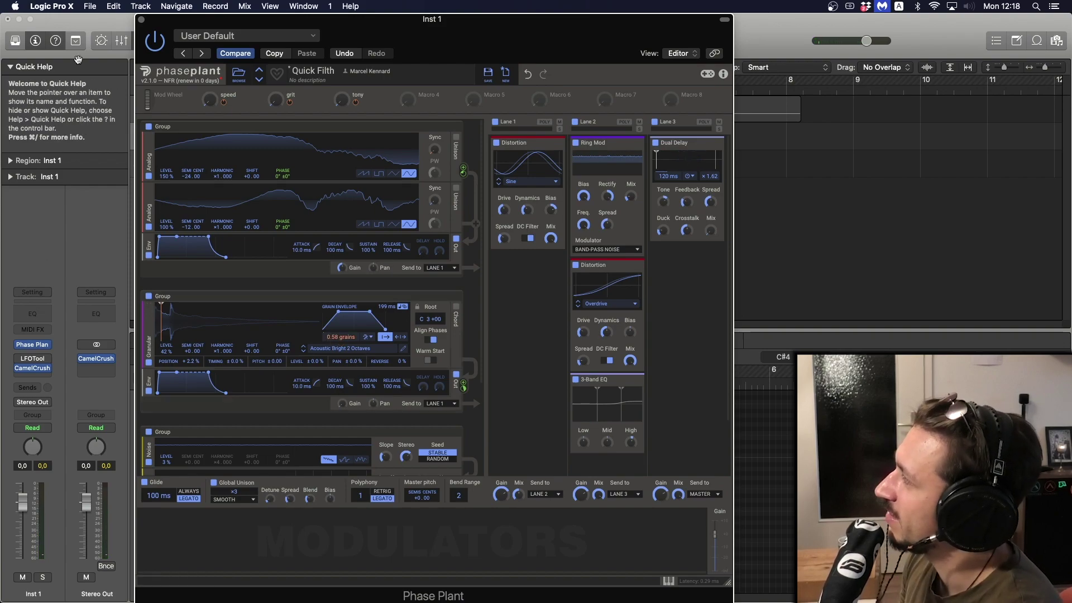
pyautogui.click(140, 21)
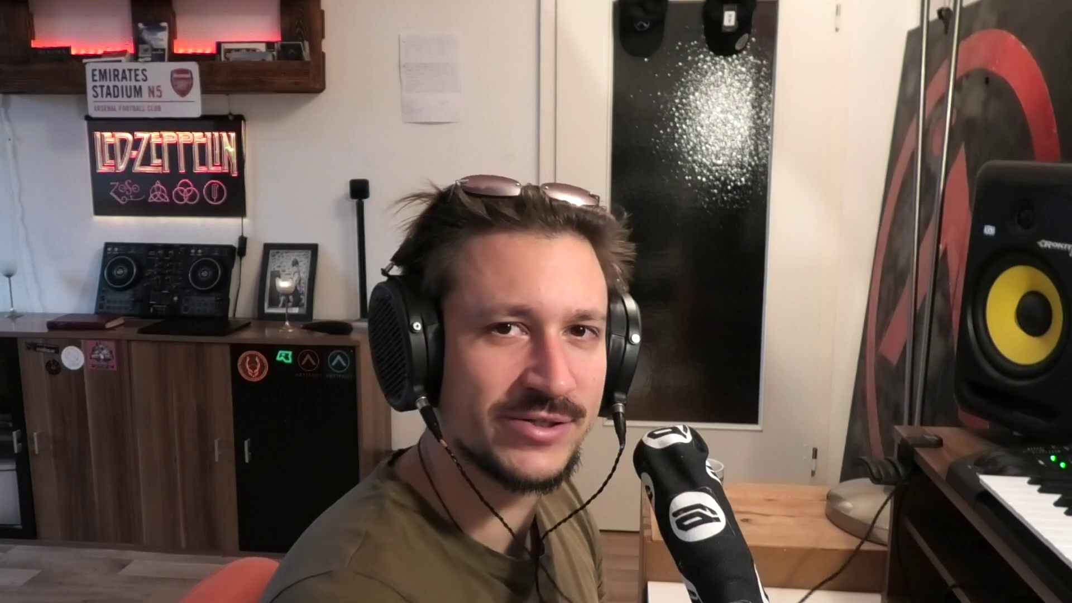